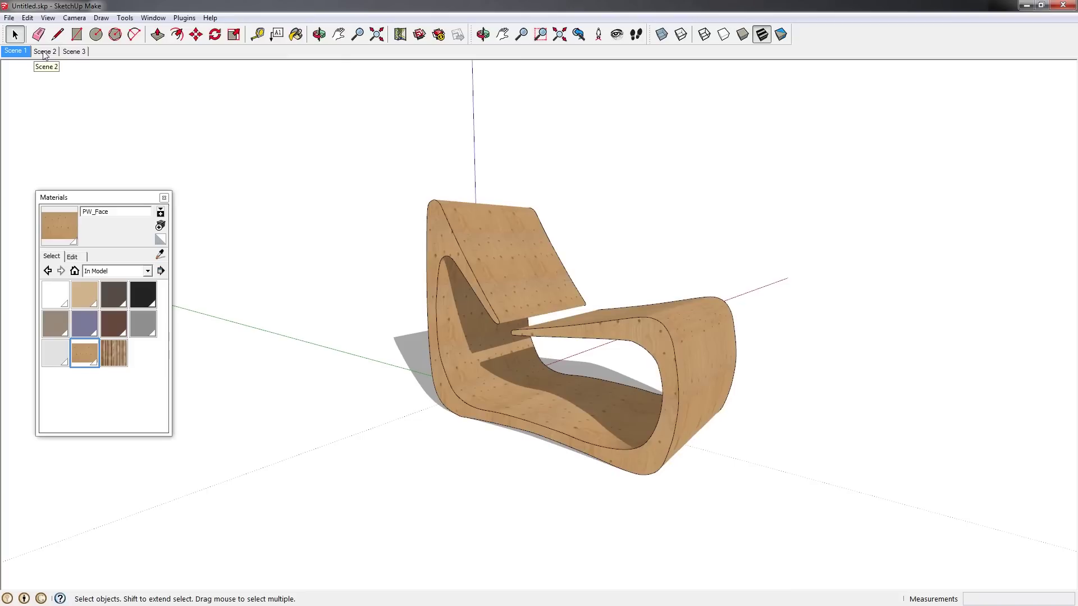
Switch through Scene 2 to Scene 3 and undo the PW_Face material on the chair.
click(55, 52)
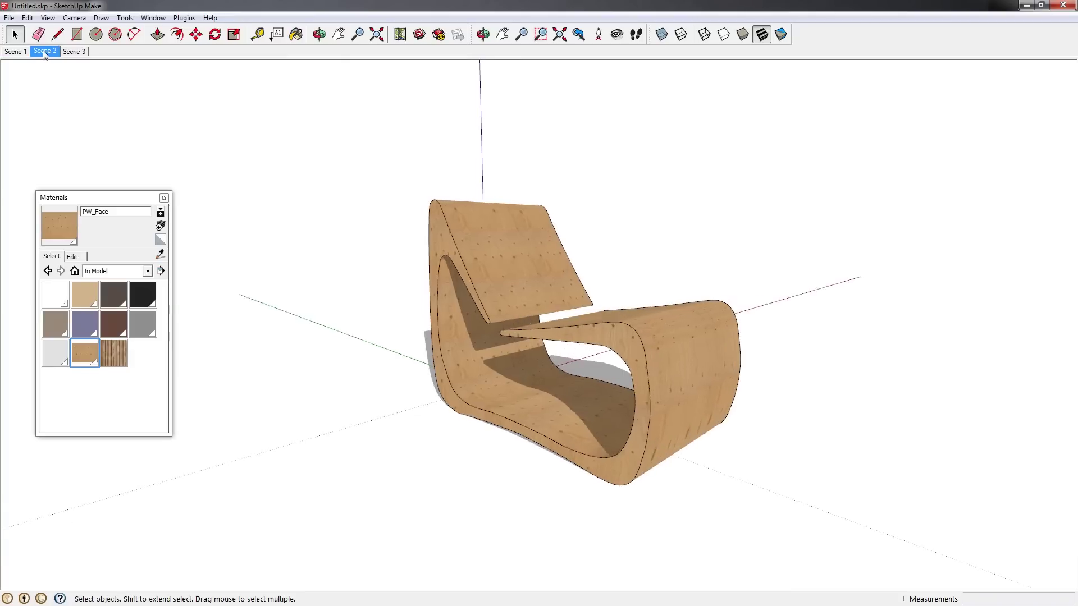
click(75, 52)
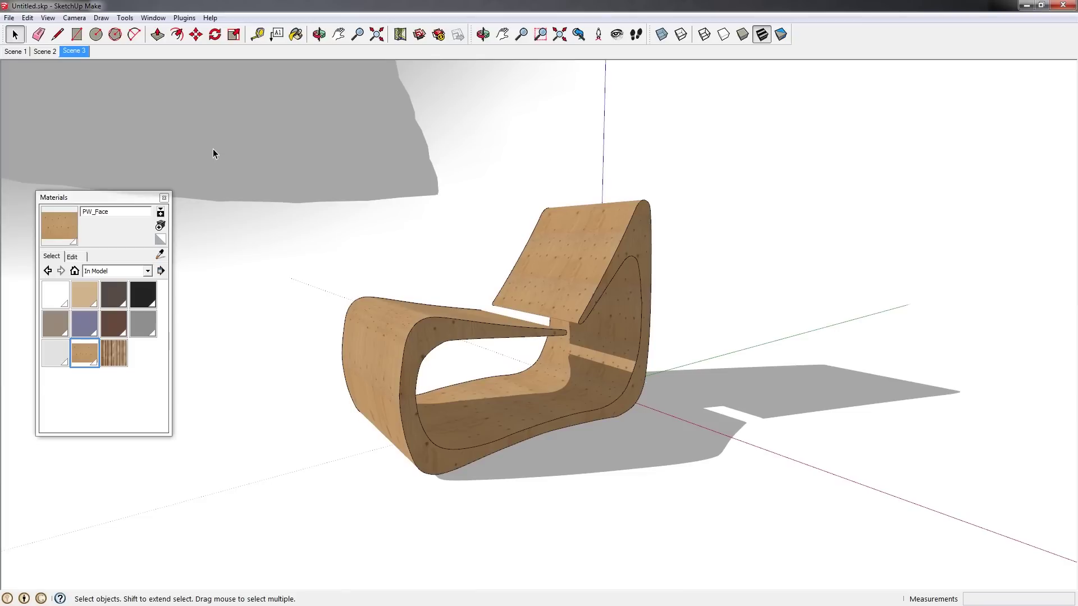
click(601, 282)
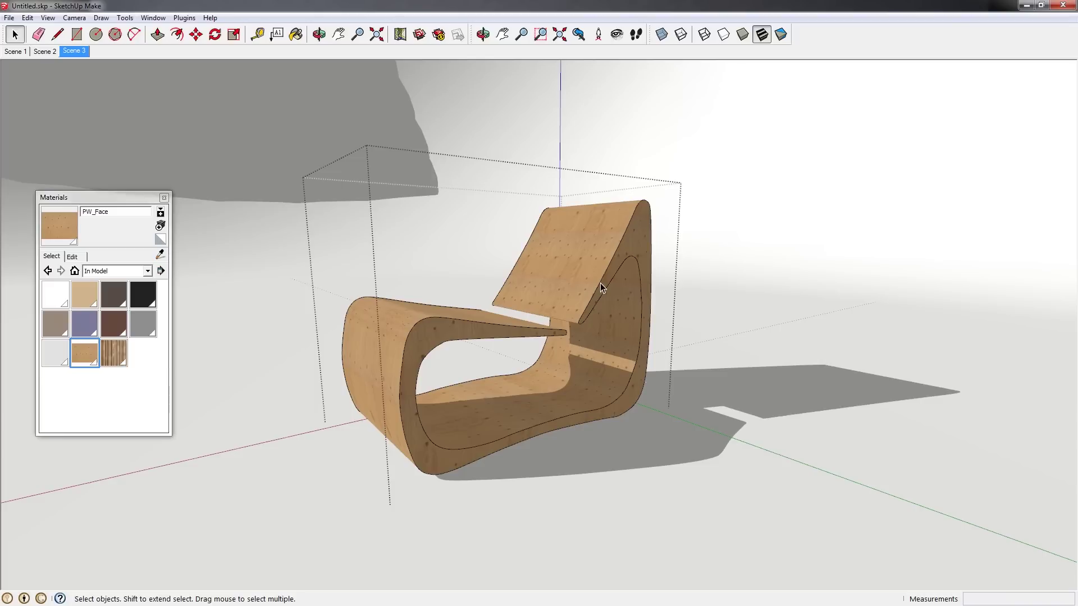
key(ctrl+z)
key(b)
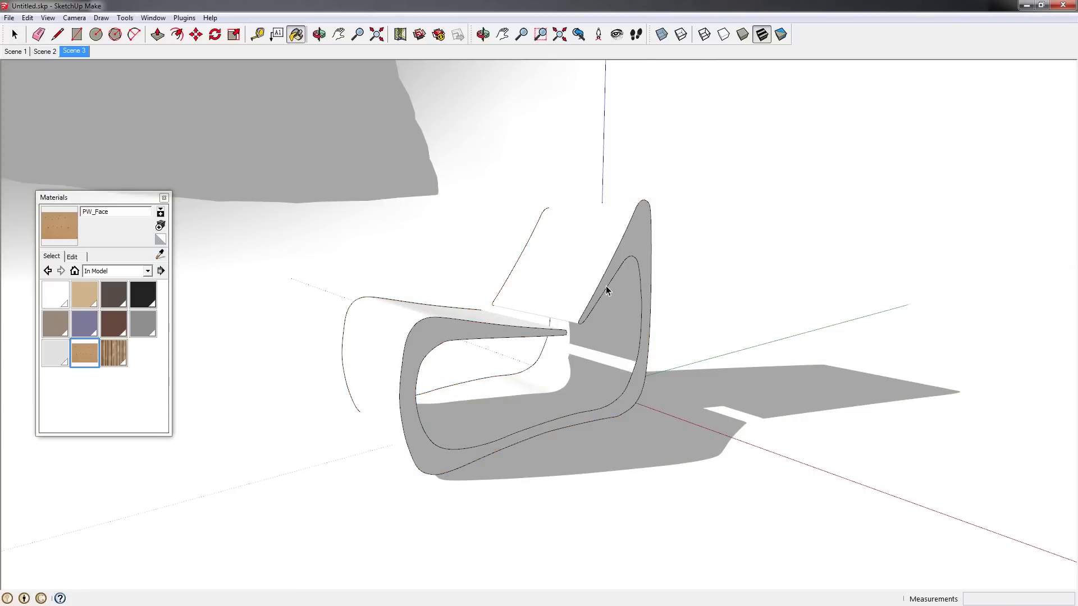
key(space)
Open the chair group for editing and paint its visible curved side face with the PW_Face material.
drag(101, 198, 93, 128)
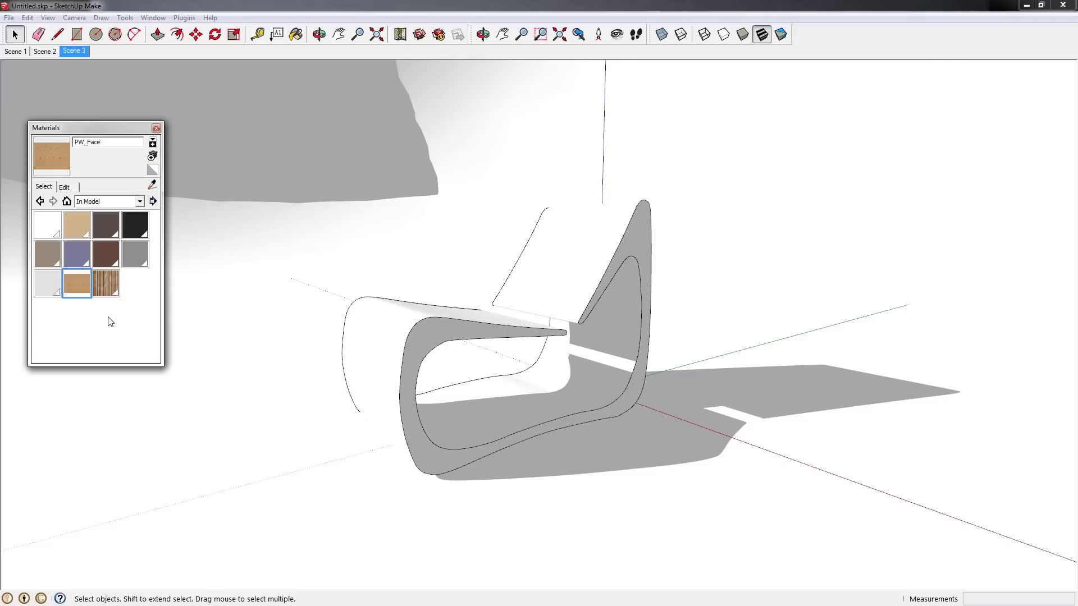
click(77, 285)
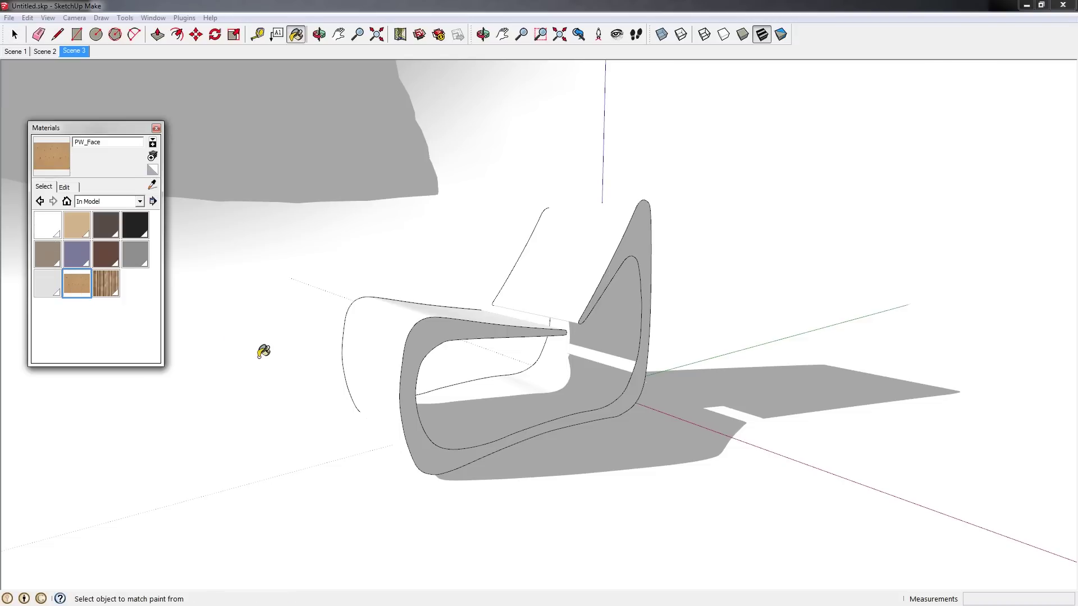
key(space)
double_click(392, 339)
key(b)
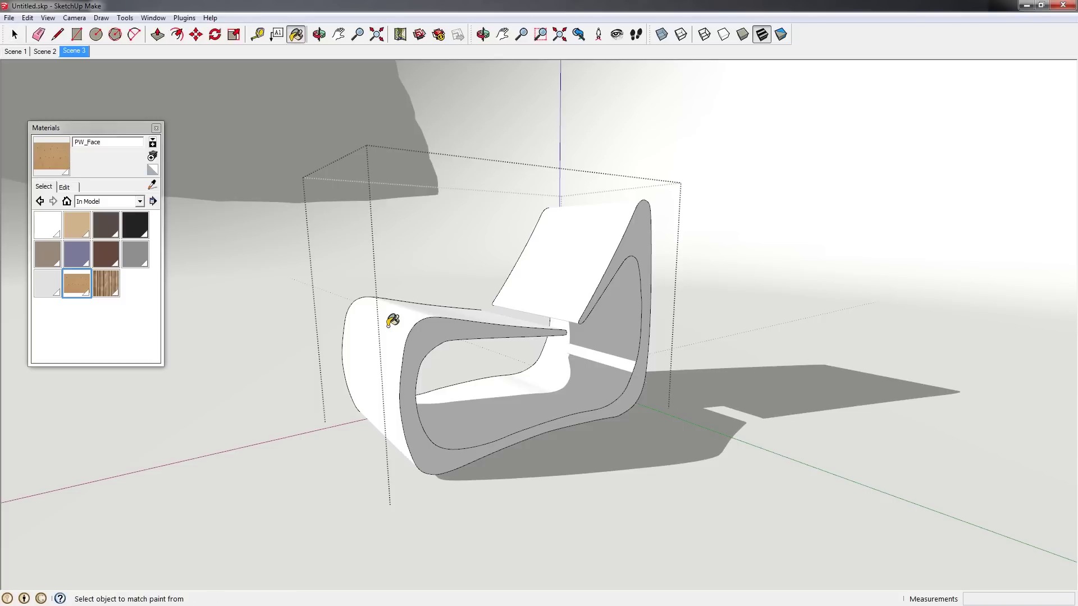
click(407, 328)
key(ctrl+z)
click(440, 329)
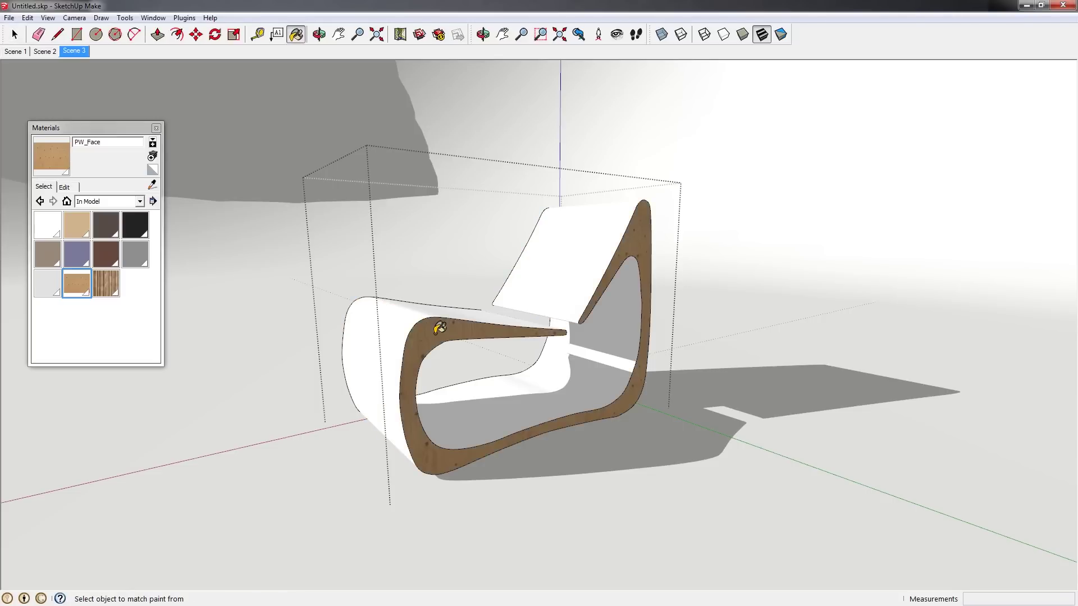
Paint the chair's opposite side face with the PW_Face material.
key(space)
mouse_move(344, 320)
middle_down()
mouse_move(486, 312)
mouse_move(999, 332)
middle_up()
key(b)
click(656, 345)
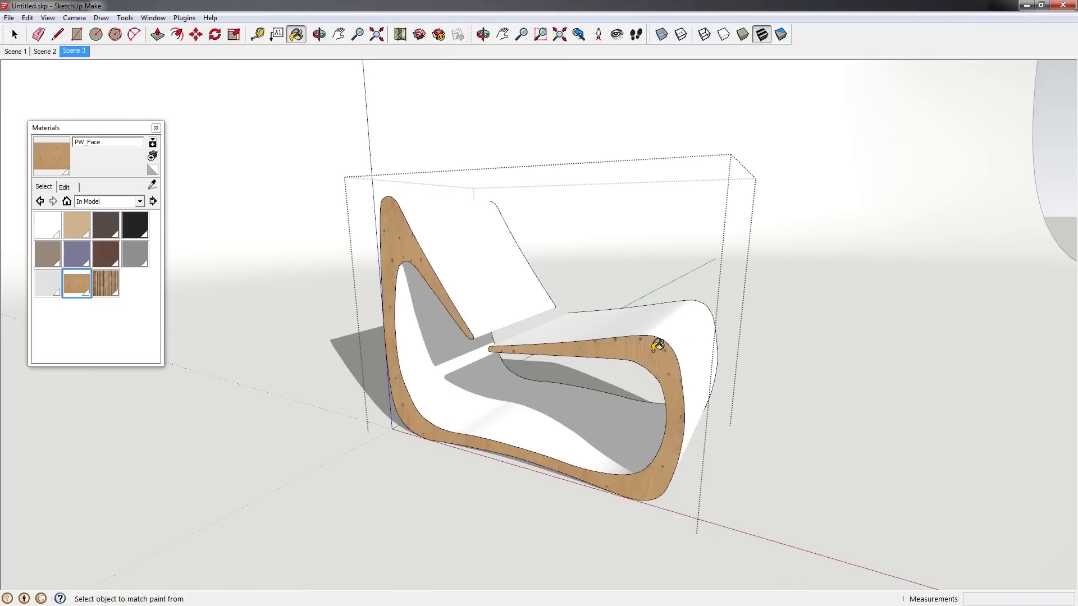
Paint the chair's seat, backrest and inner surfaces with PW_Lam End Grain, and close the group.
key(space)
middle_drag(652, 330, 185, 364)
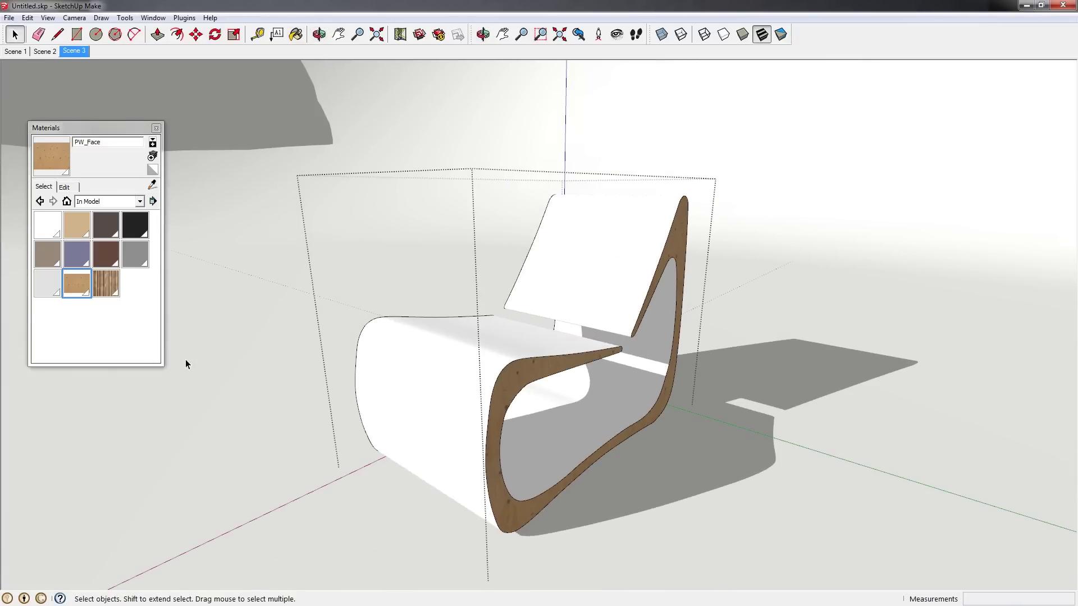
click(110, 293)
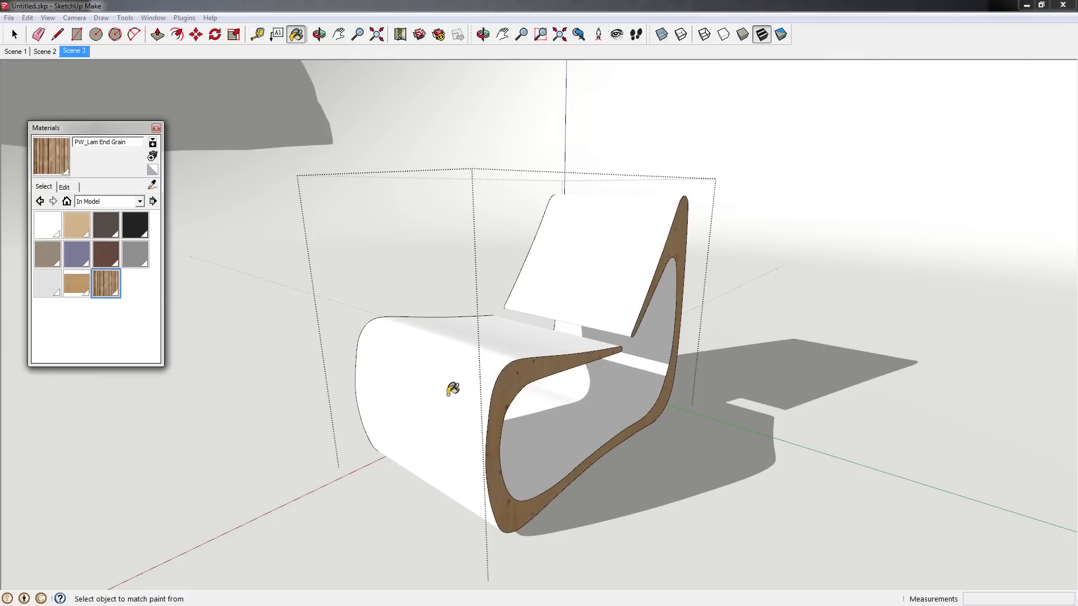
shift+click(449, 359)
shift+click(508, 349)
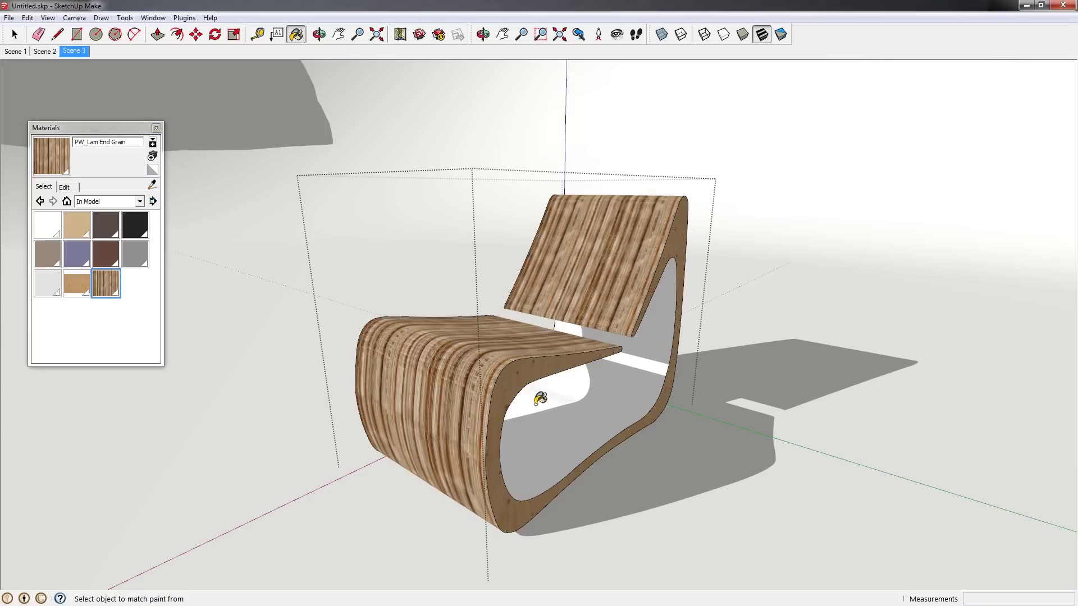
shift+click(539, 433)
shift+click(590, 415)
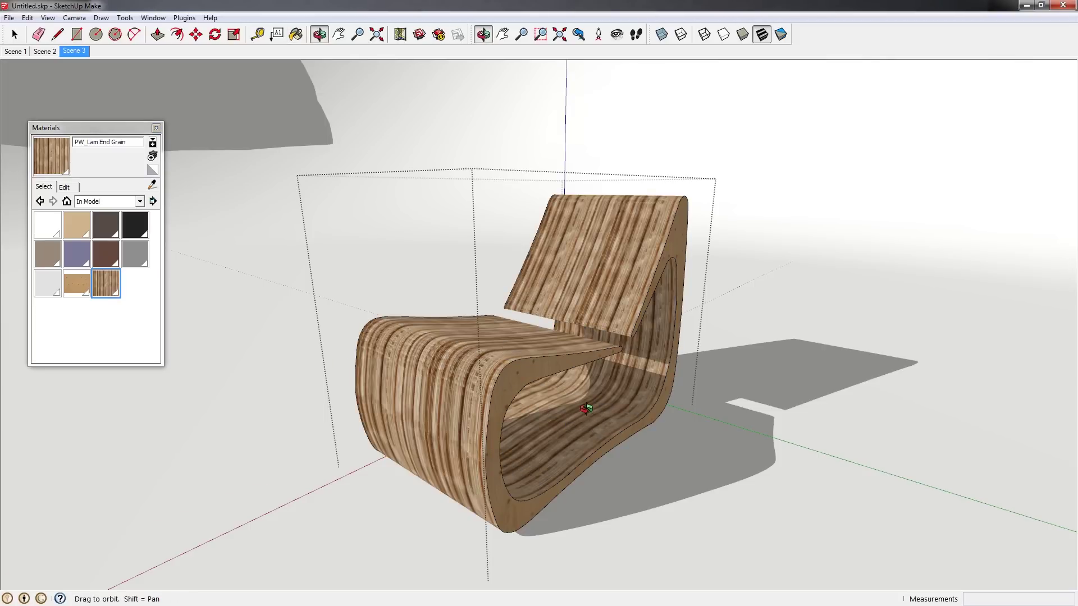
mouse_move(590, 415)
middle_down()
mouse_move(219, 214)
mouse_move(19, 311)
mouse_move(505, 271)
mouse_move(818, 361)
mouse_move(620, 419)
middle_up()
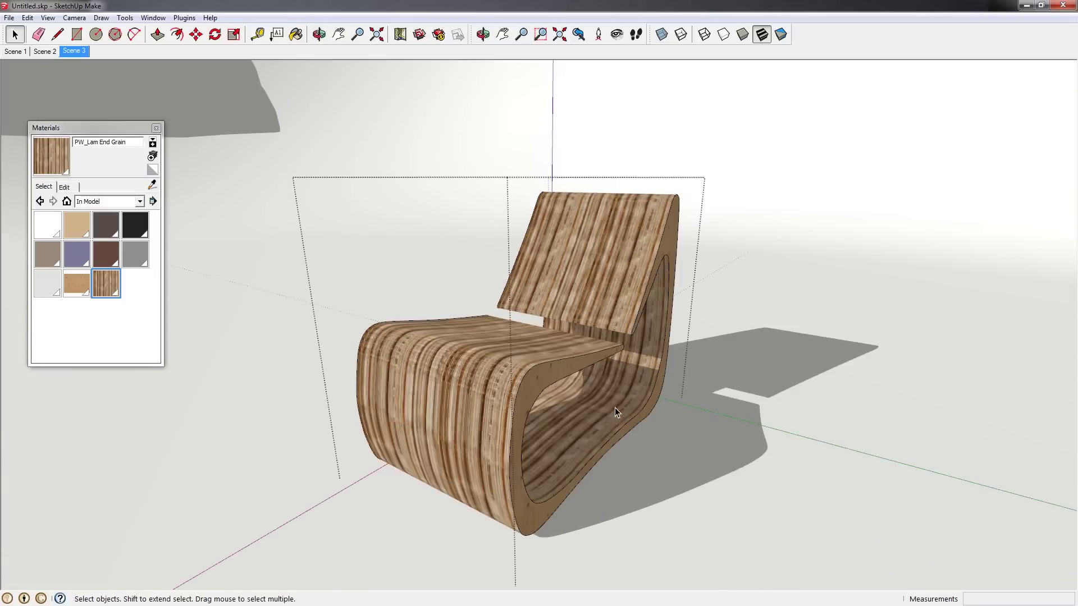
key(Escape)
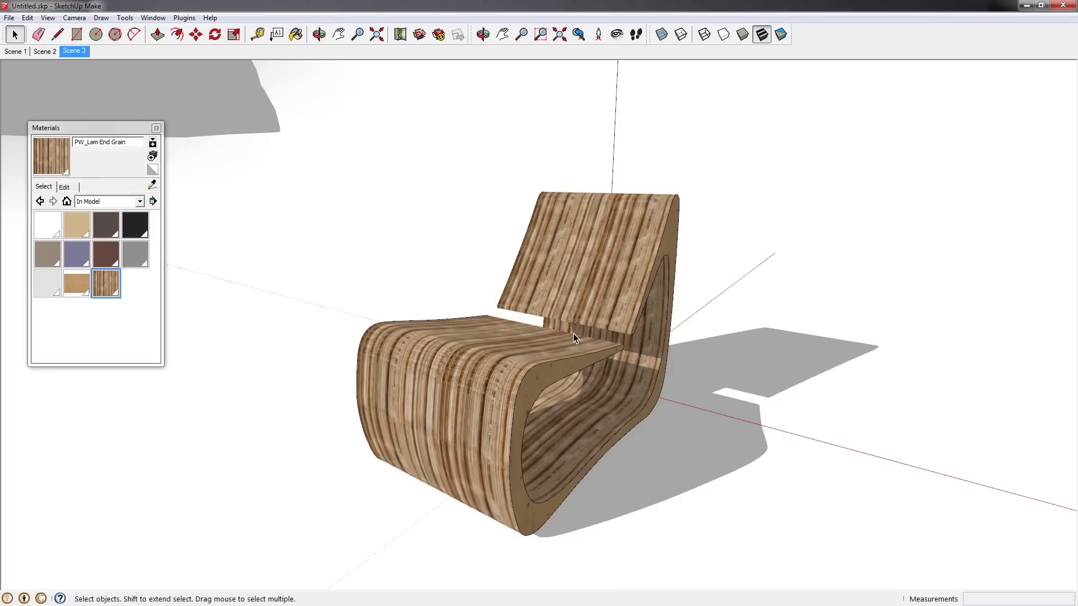
Look up the command for adding a scene, review the chair in Scenes 1, 2 and 3, and return to Scene 1.
click(15, 52)
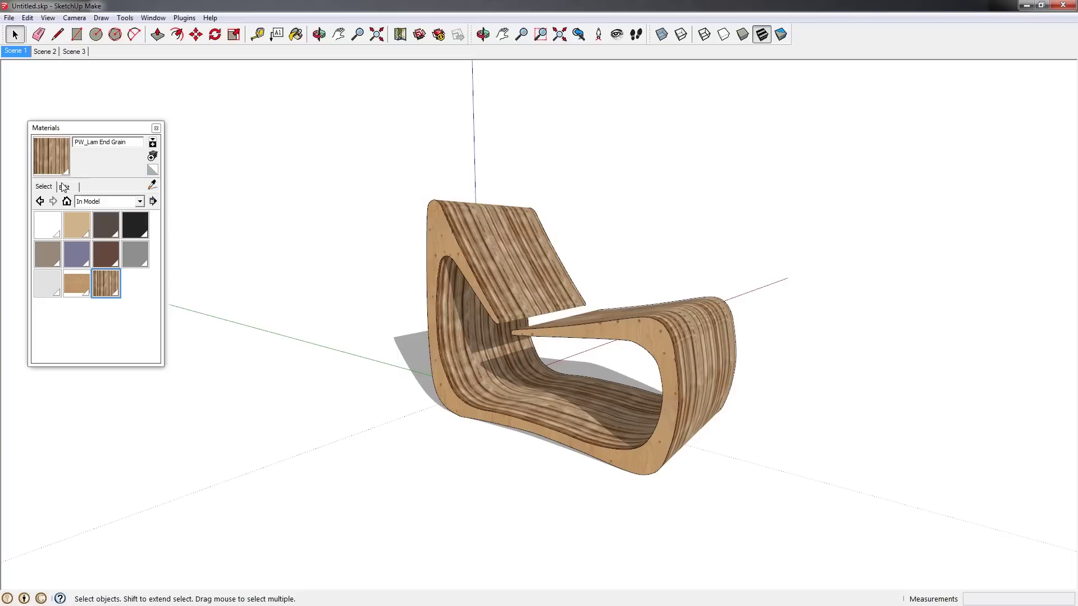
click(75, 18)
mouse_move(48, 18)
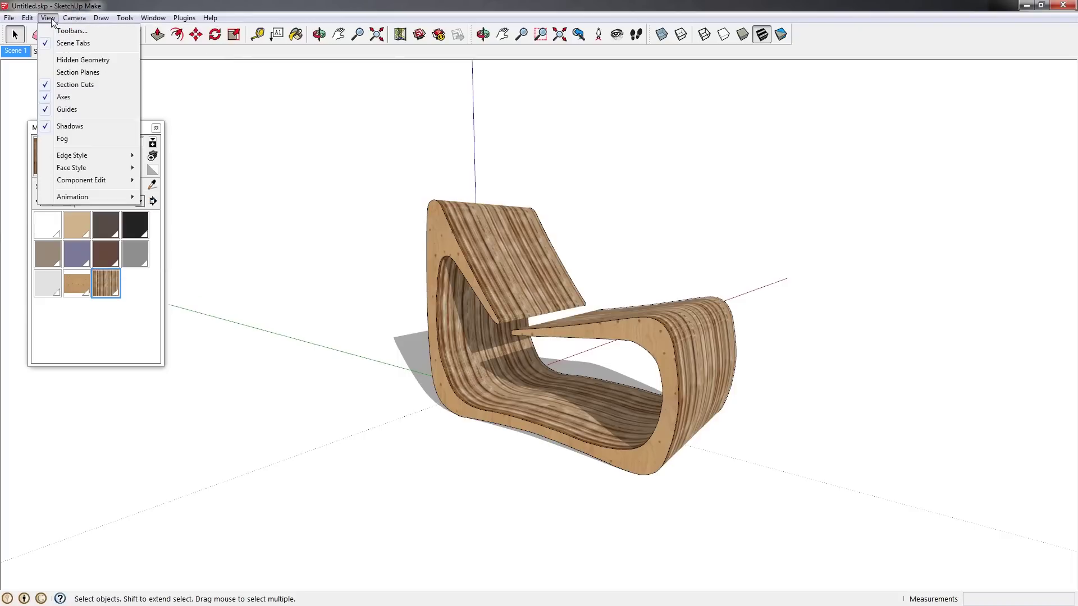
mouse_move(79, 199)
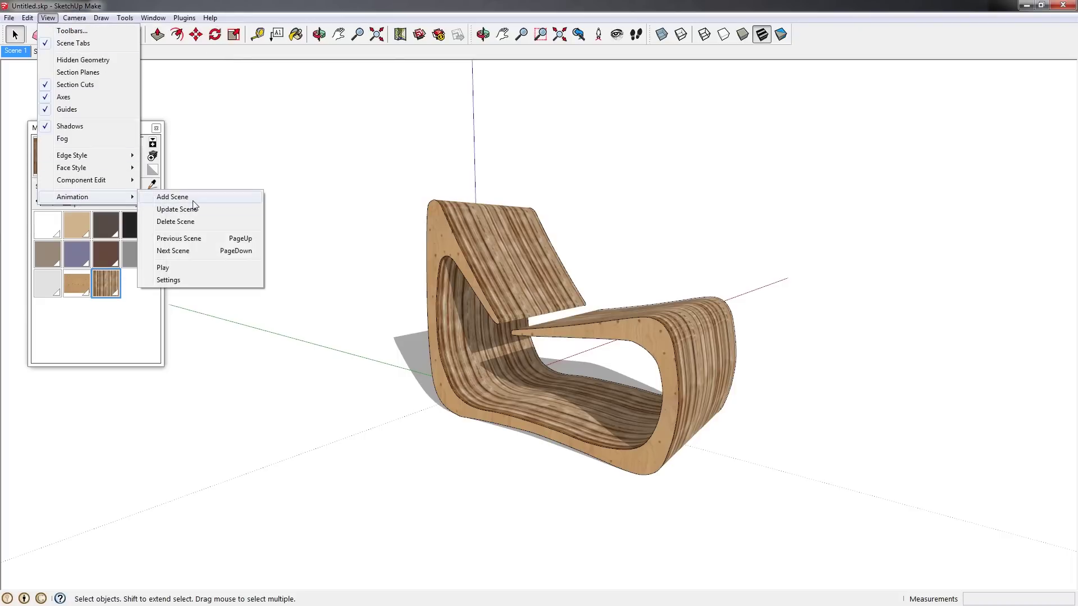
click(141, 35)
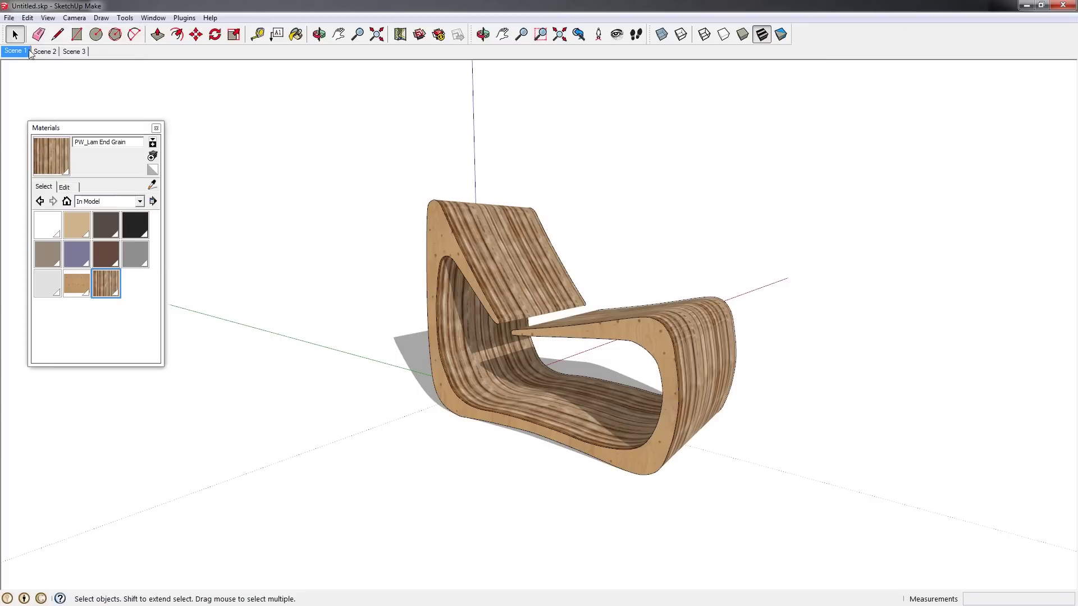
click(48, 52)
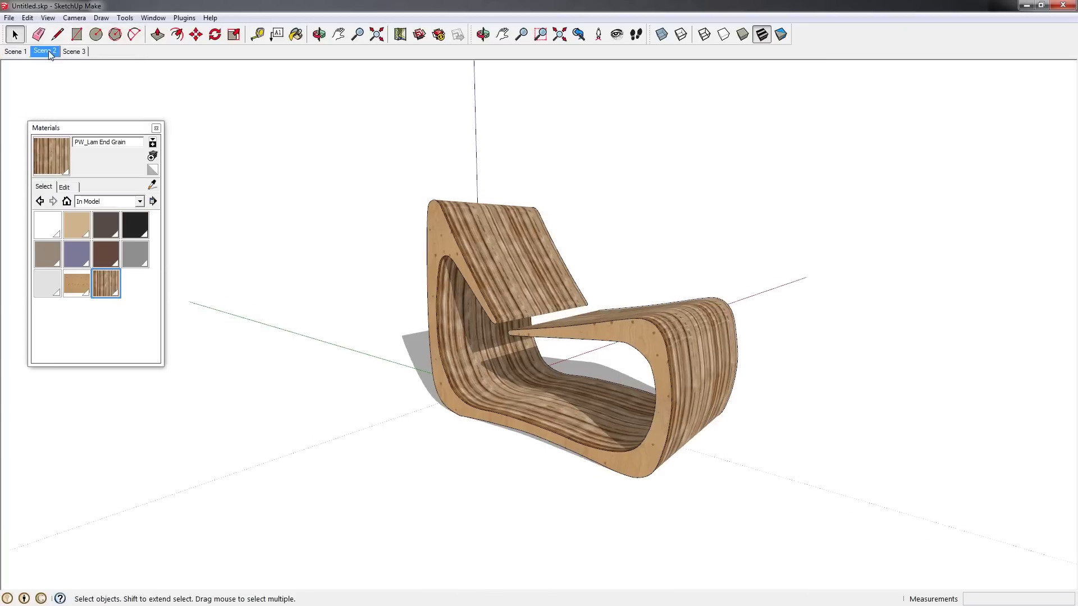
click(76, 51)
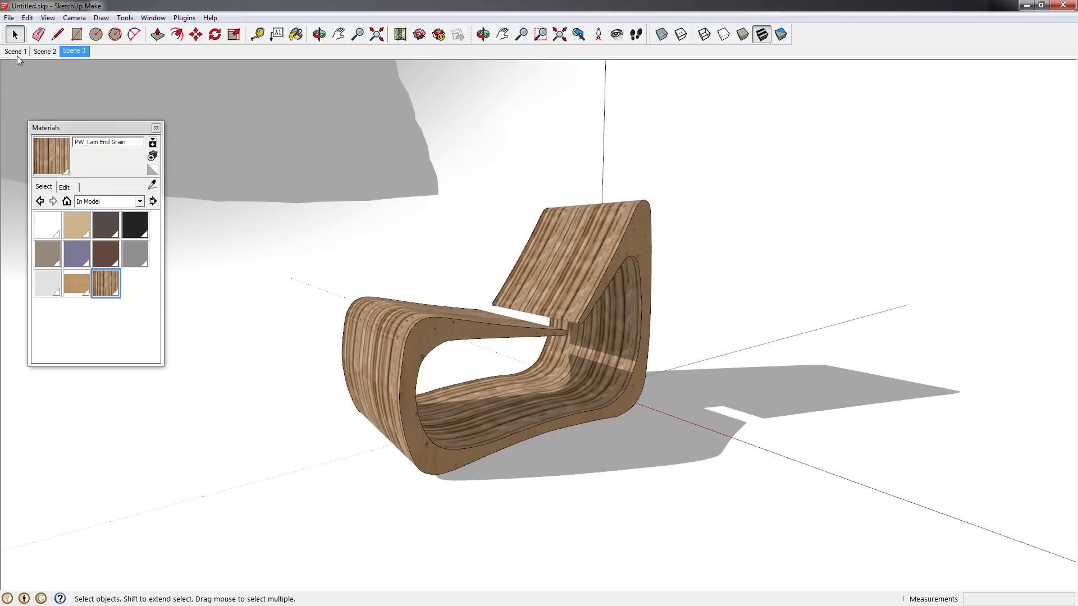
click(15, 52)
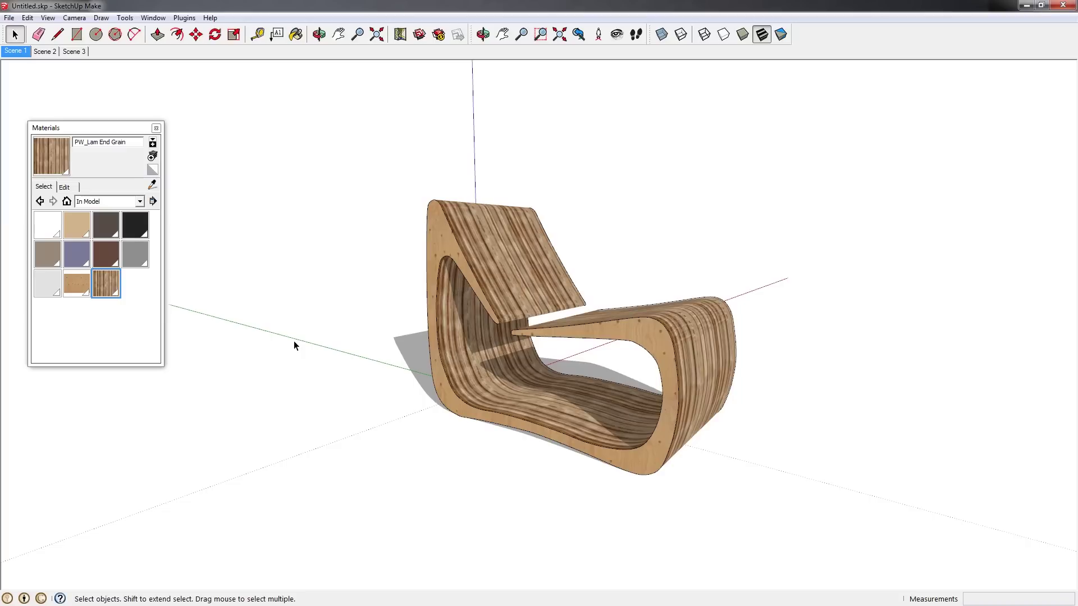
Start a Kerkythea model export with Lights set to No and the other export options kept.
click(183, 19)
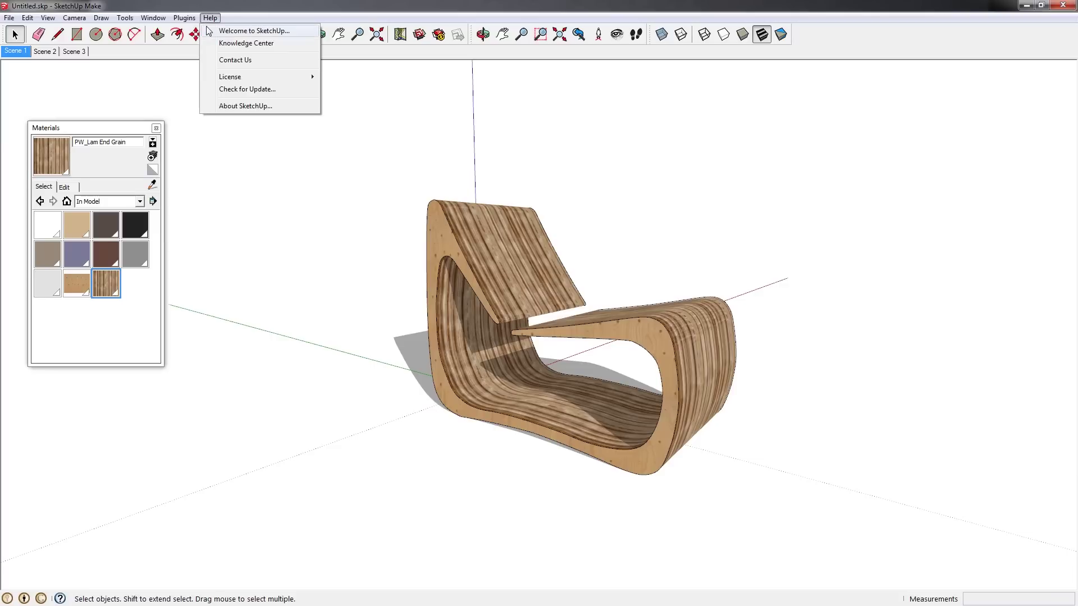
mouse_move(191, 32)
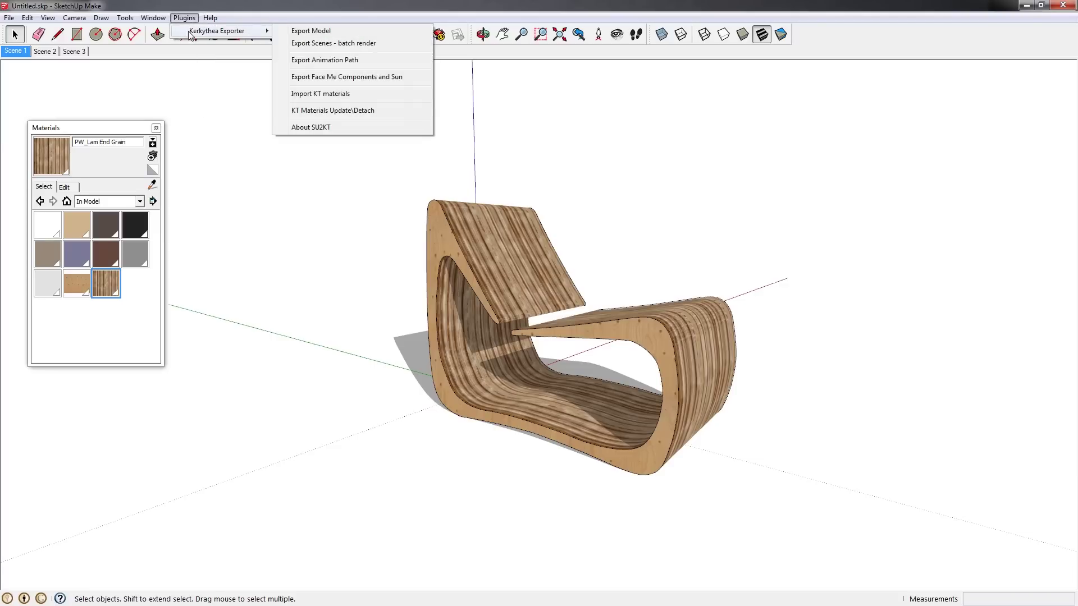
click(306, 32)
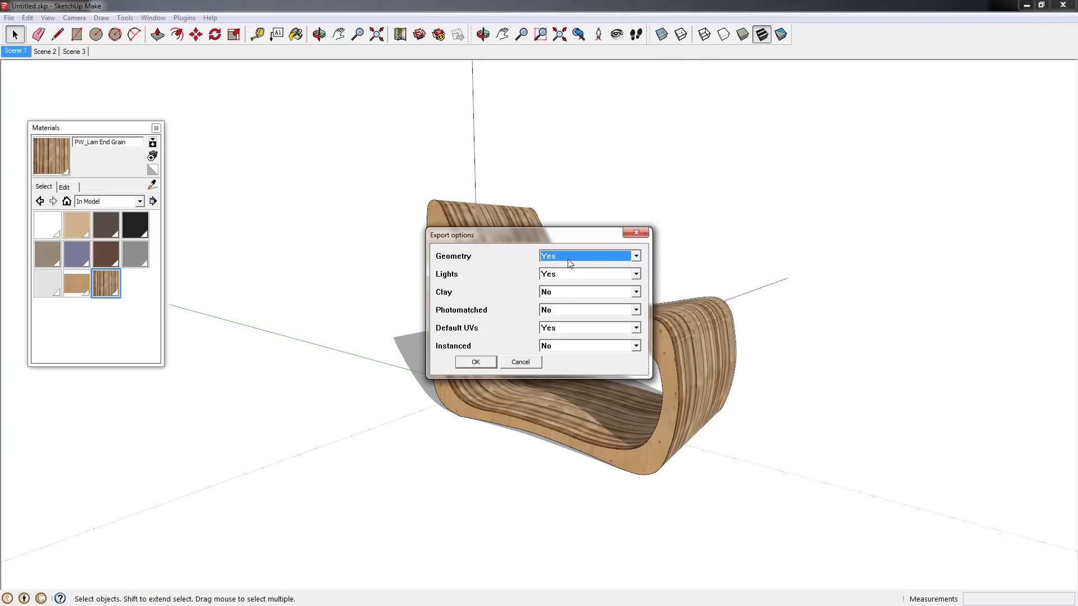
click(598, 274)
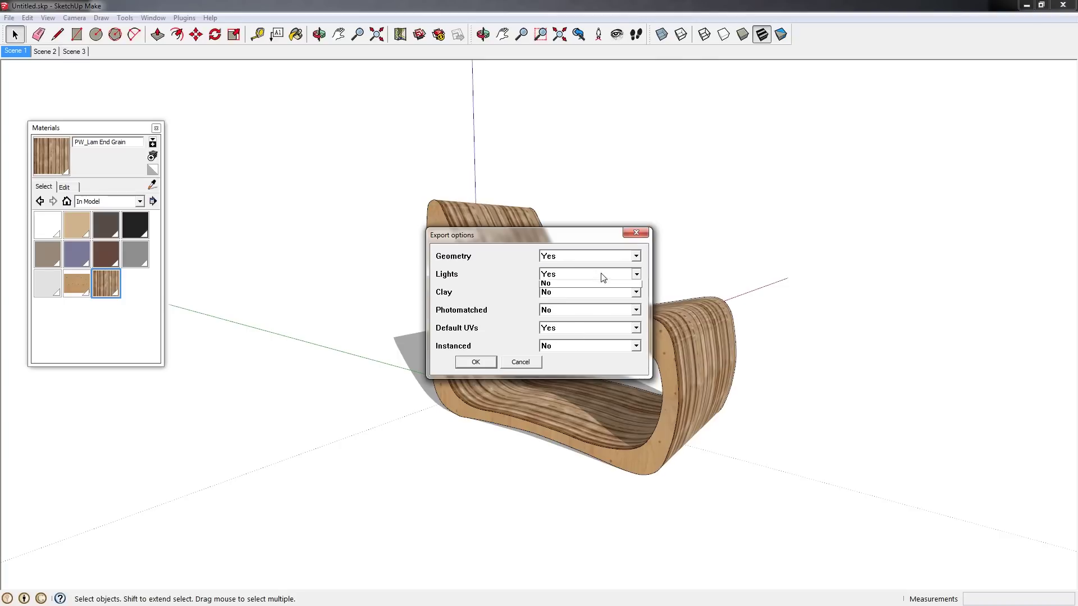
click(575, 293)
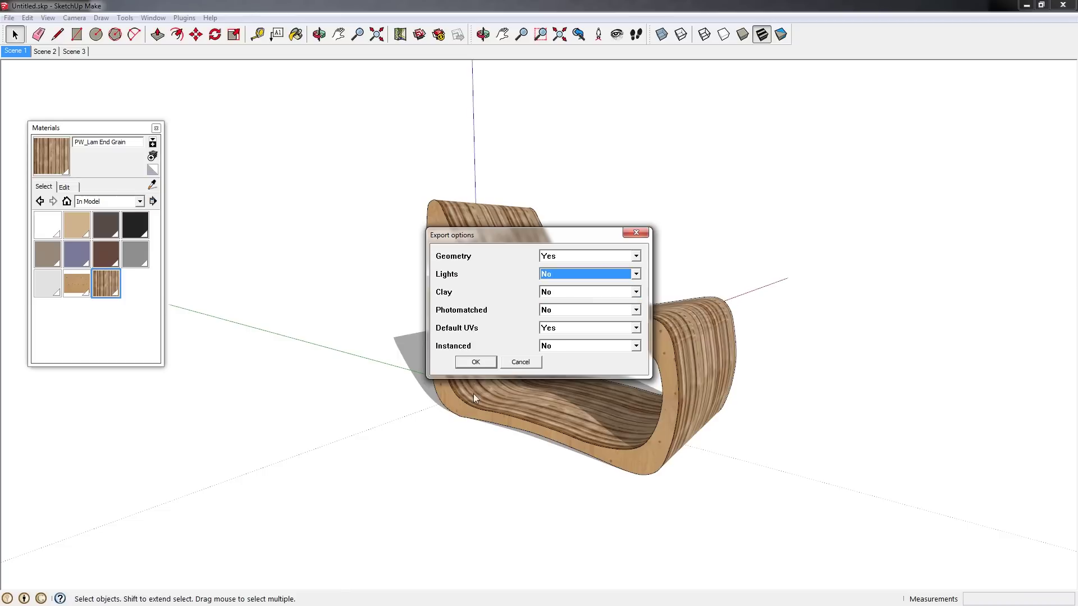
click(473, 361)
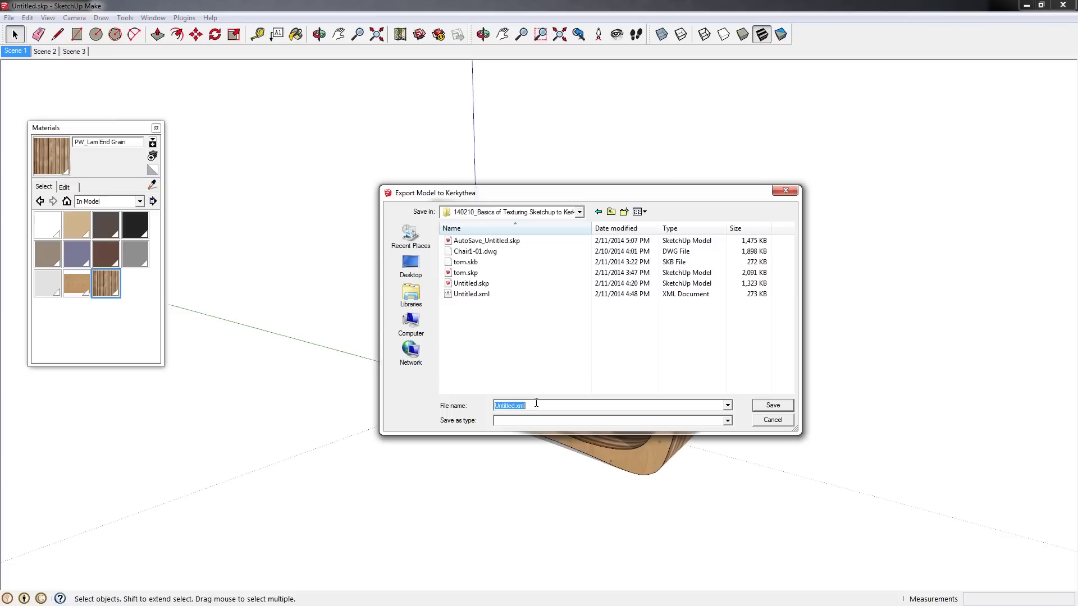
Save the exported model under the name whatever and decline opening it in Kerkythea.
text(whatever)
click(770, 406)
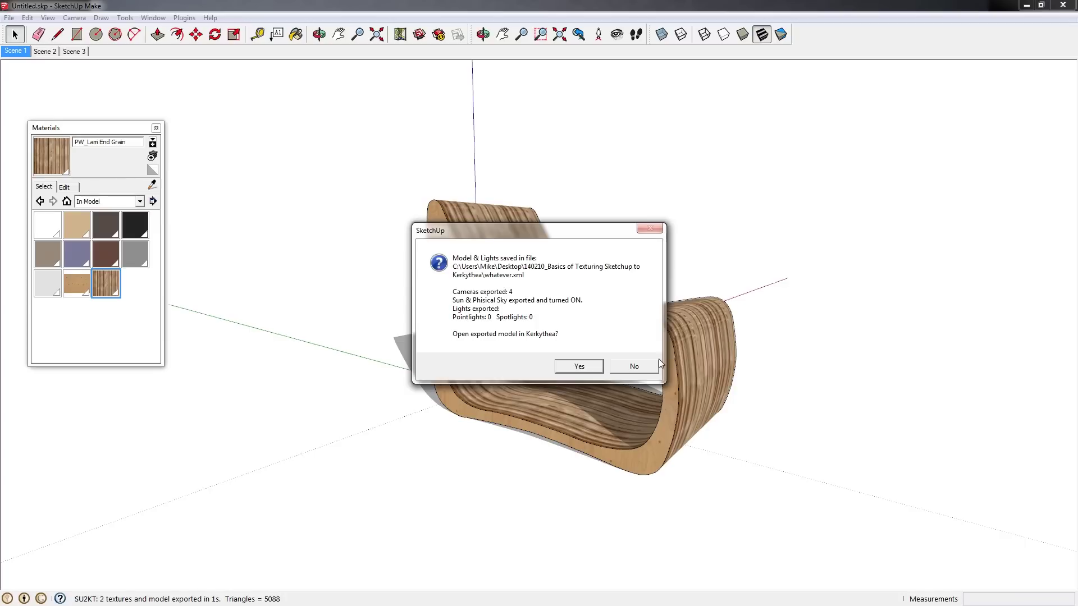
click(620, 366)
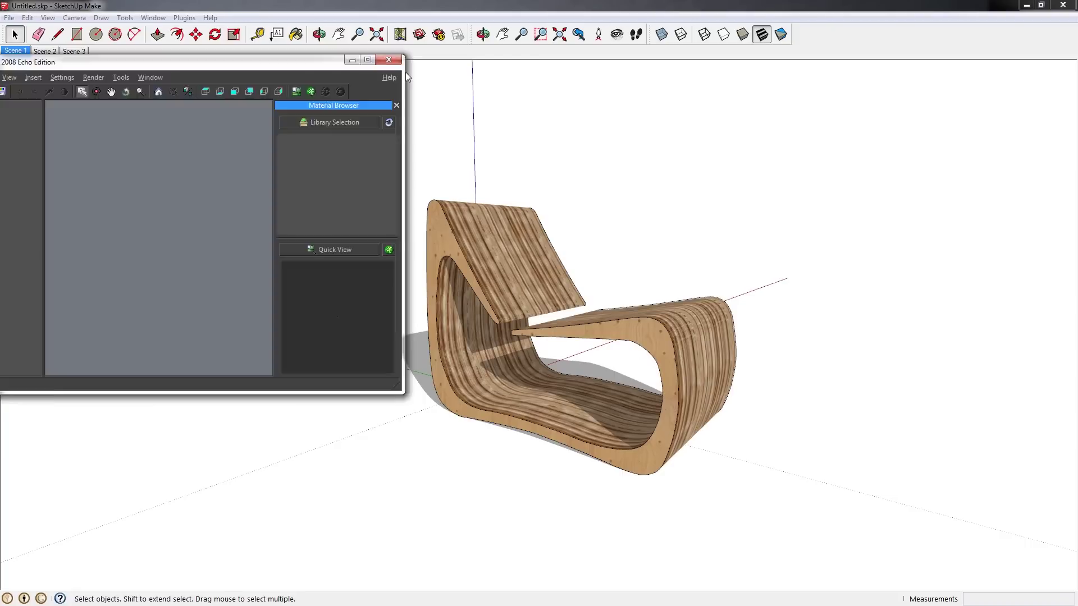
Switch to Kerkythea, maximize its window and open the exported scene whatever.xml.
drag(405, 72, 577, 41)
double_click(577, 42)
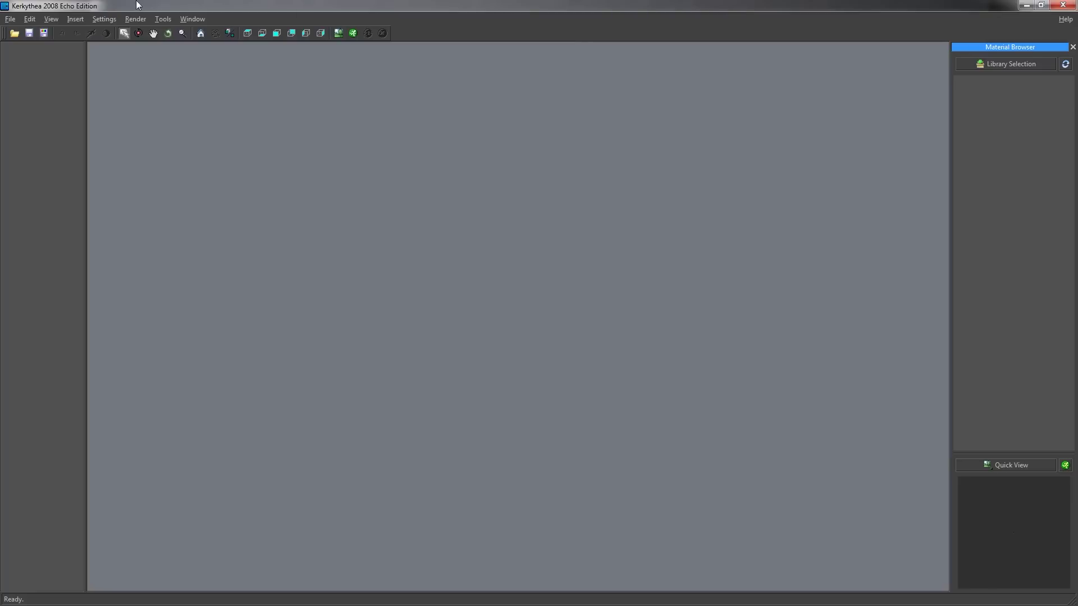
click(14, 33)
click(35, 82)
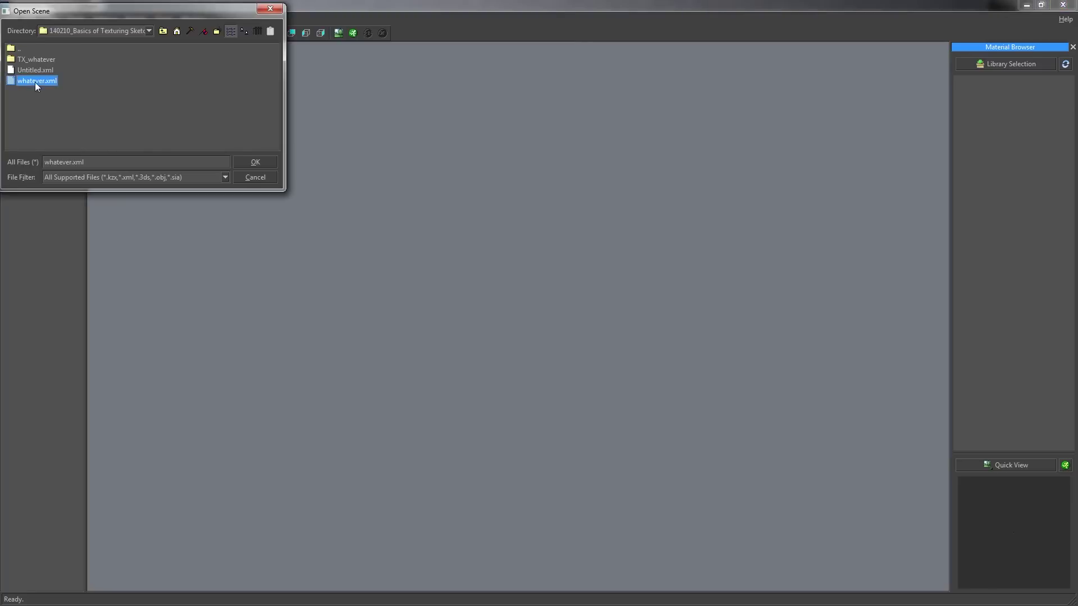
click(264, 161)
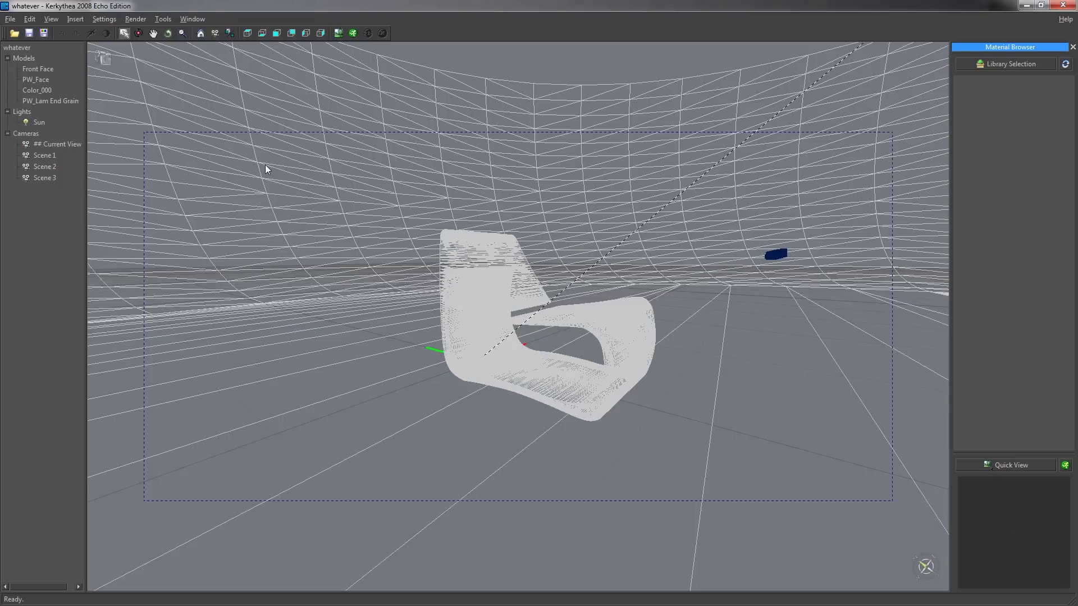
Switch the viewport display of the chair scene to Solid Rendering.
click(75, 19)
mouse_move(52, 19)
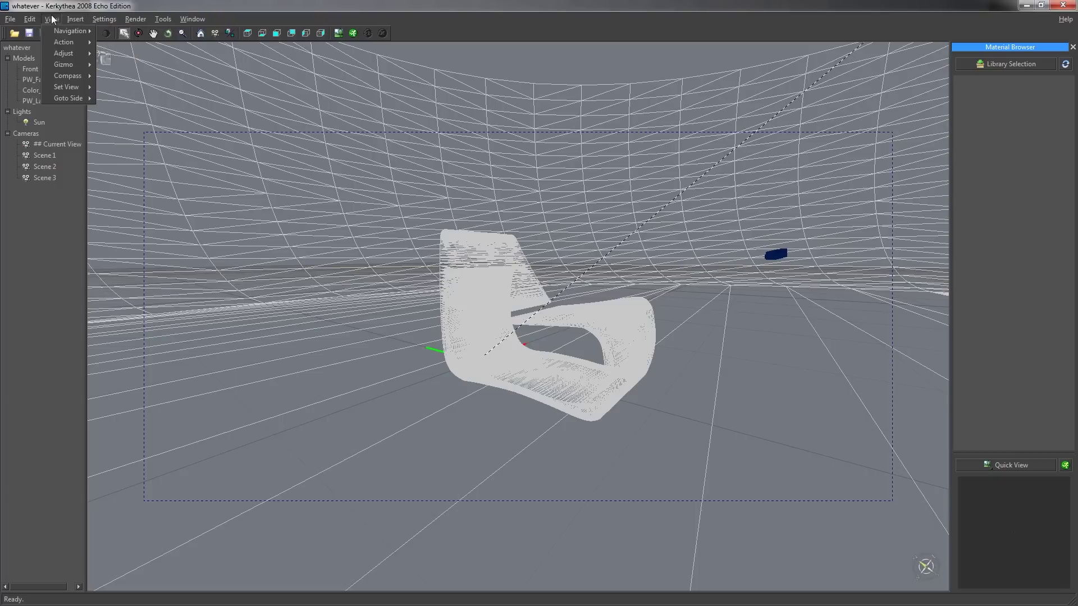
mouse_move(75, 58)
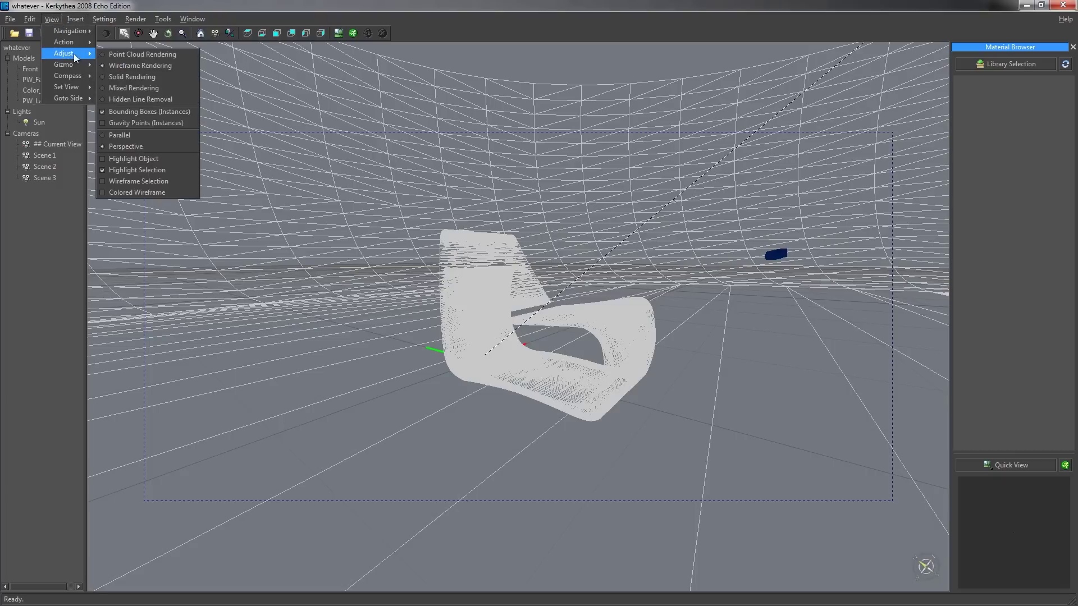
click(151, 77)
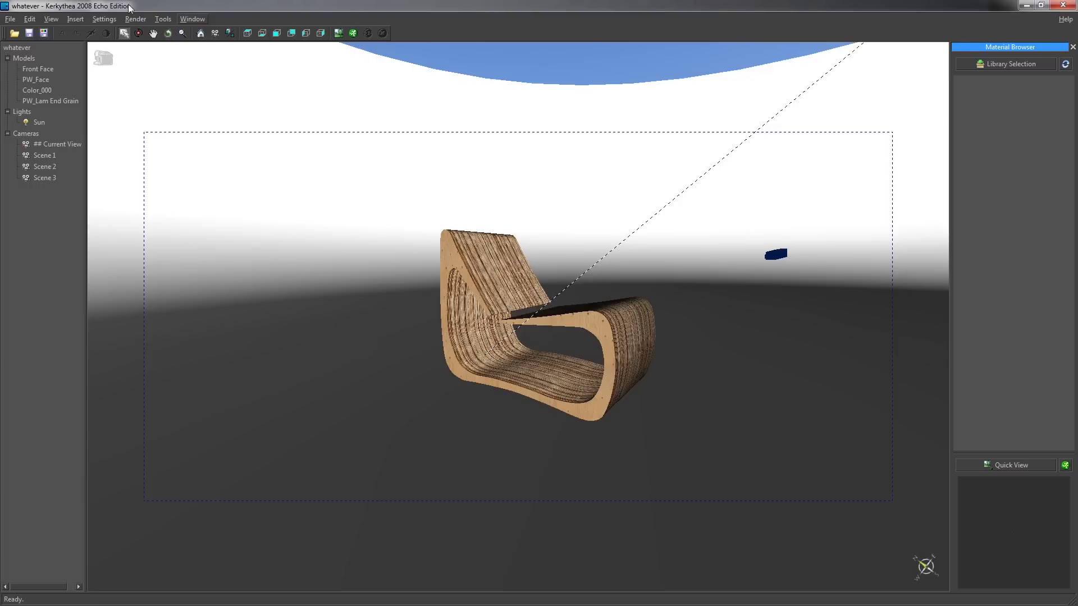
In the scene's light settings, enable Soft Shadow for the Sun and set its radius to 300.
click(103, 21)
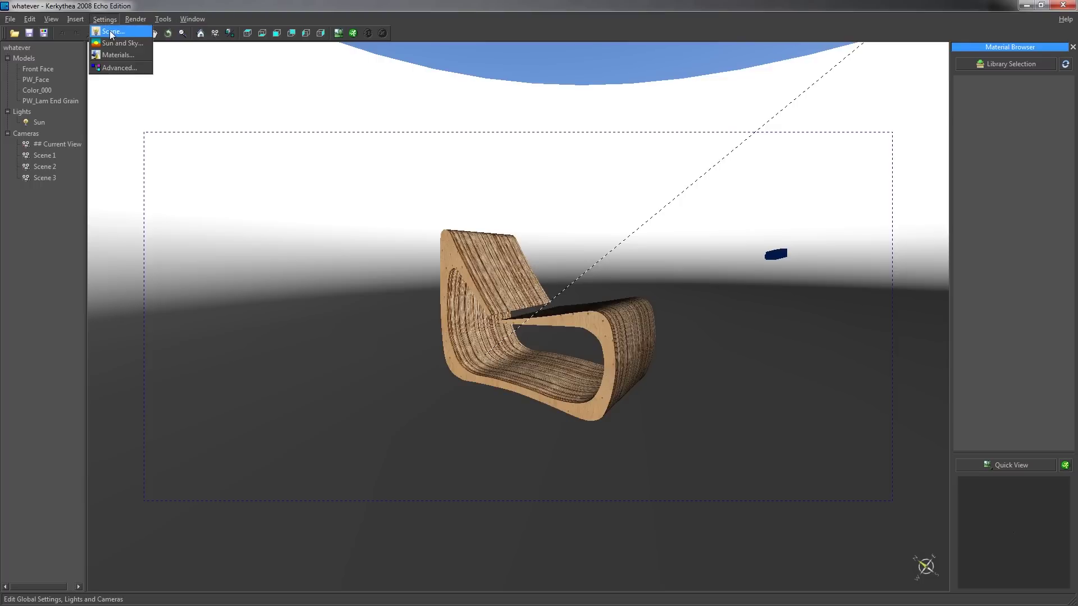
click(111, 32)
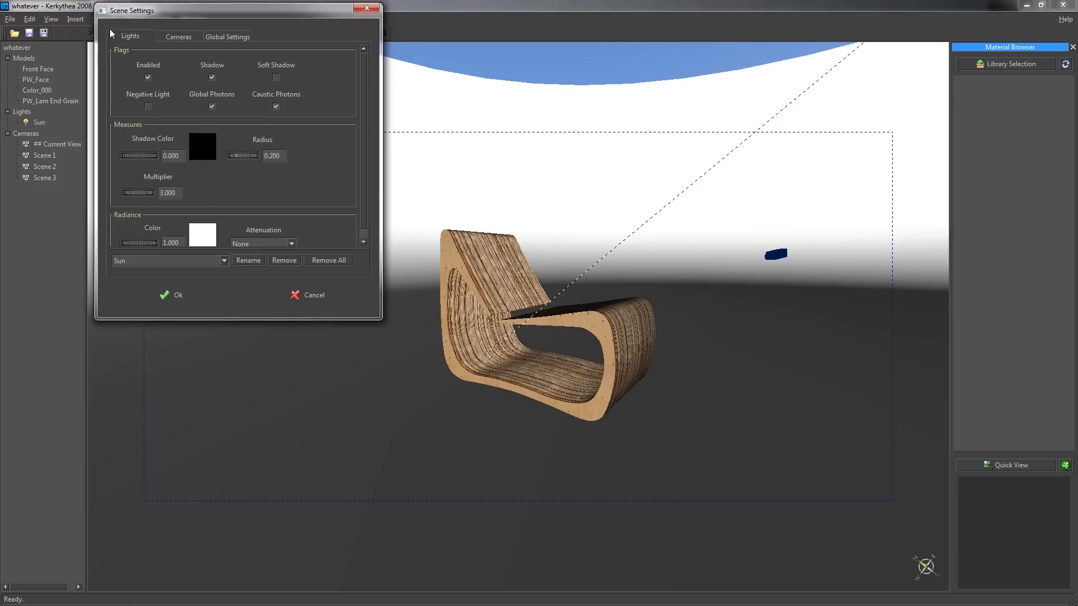
click(275, 79)
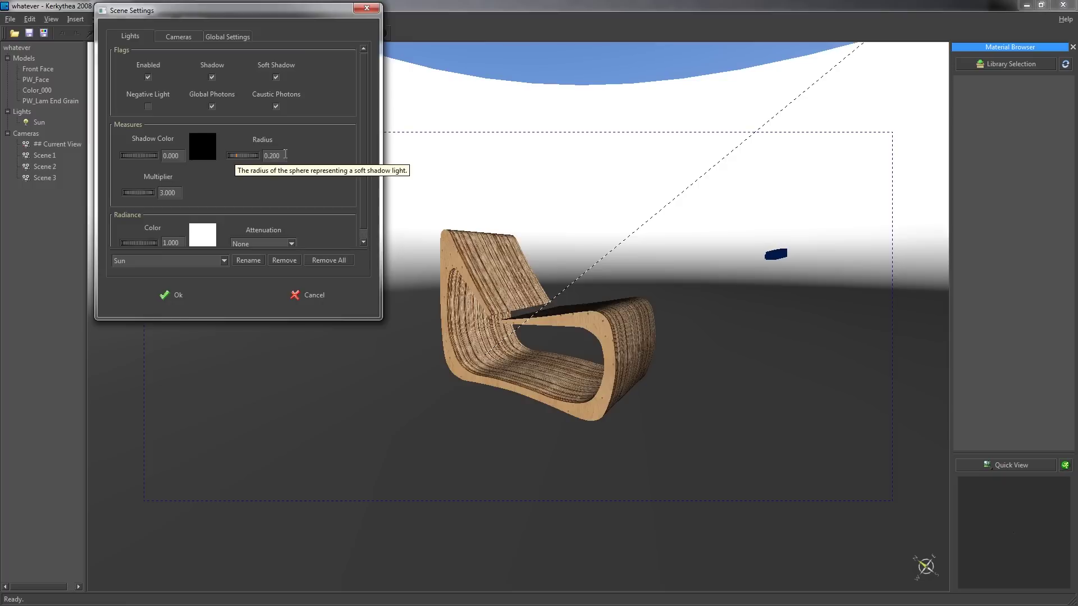
drag(284, 155, 262, 155)
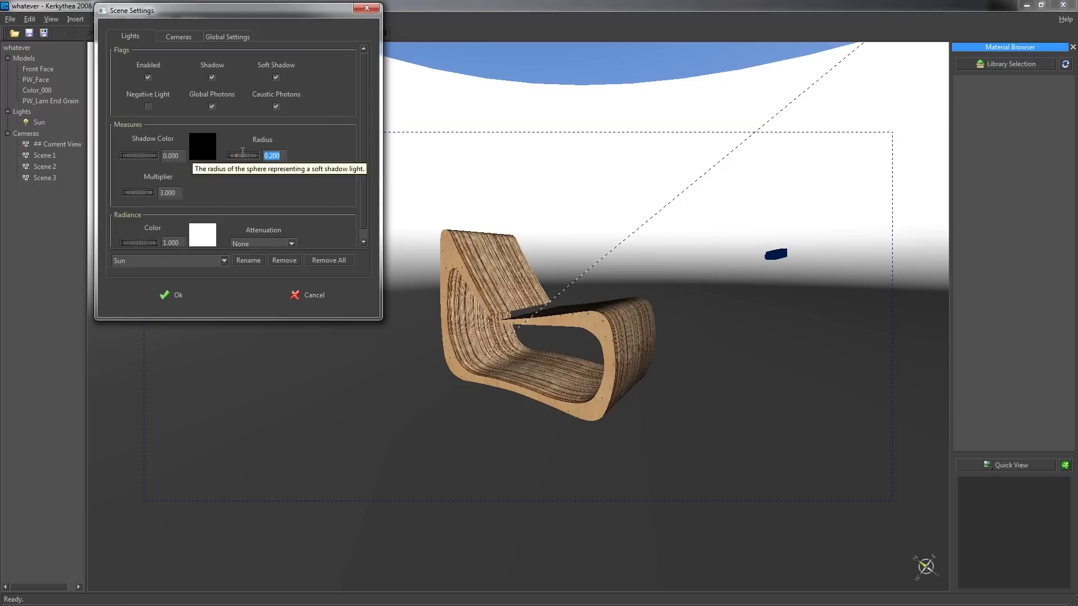
text(3)
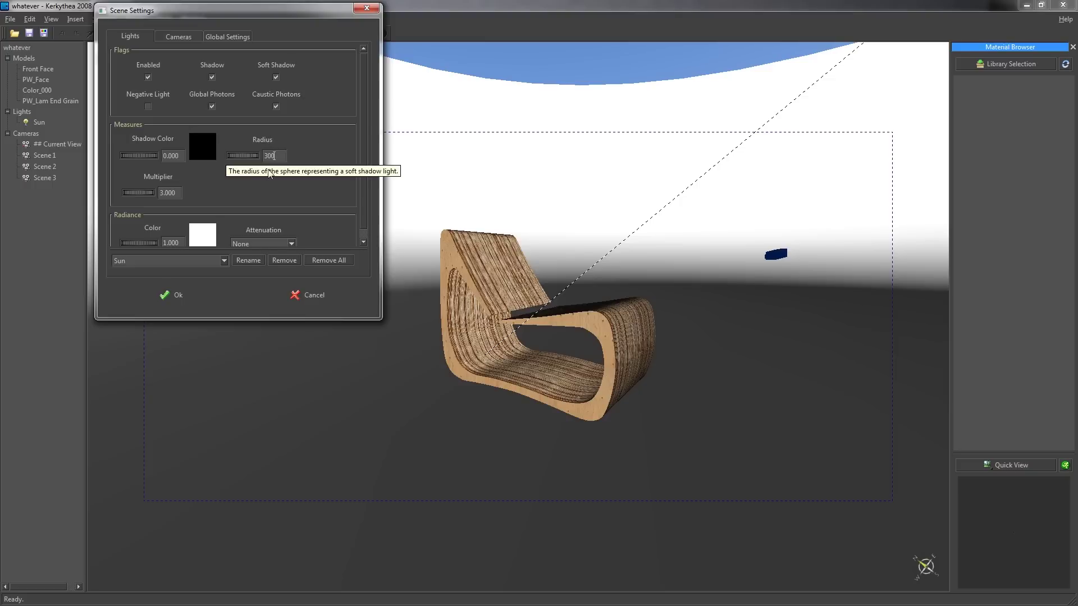
click(177, 296)
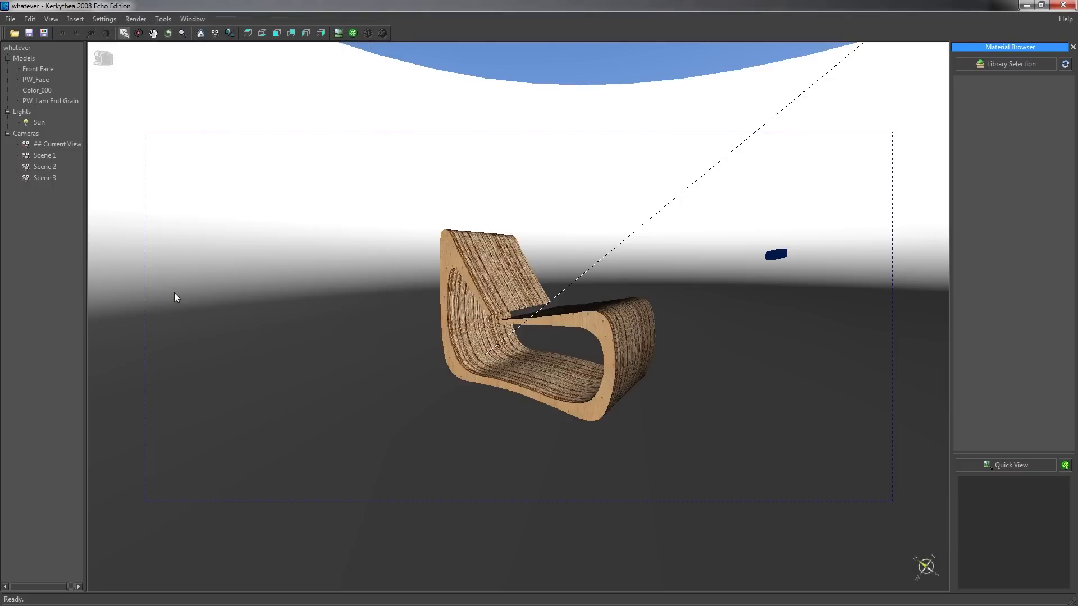
Open the PW_Face material for editing and shift the preview light to inspect its finish on the sphere.
right_click(38, 80)
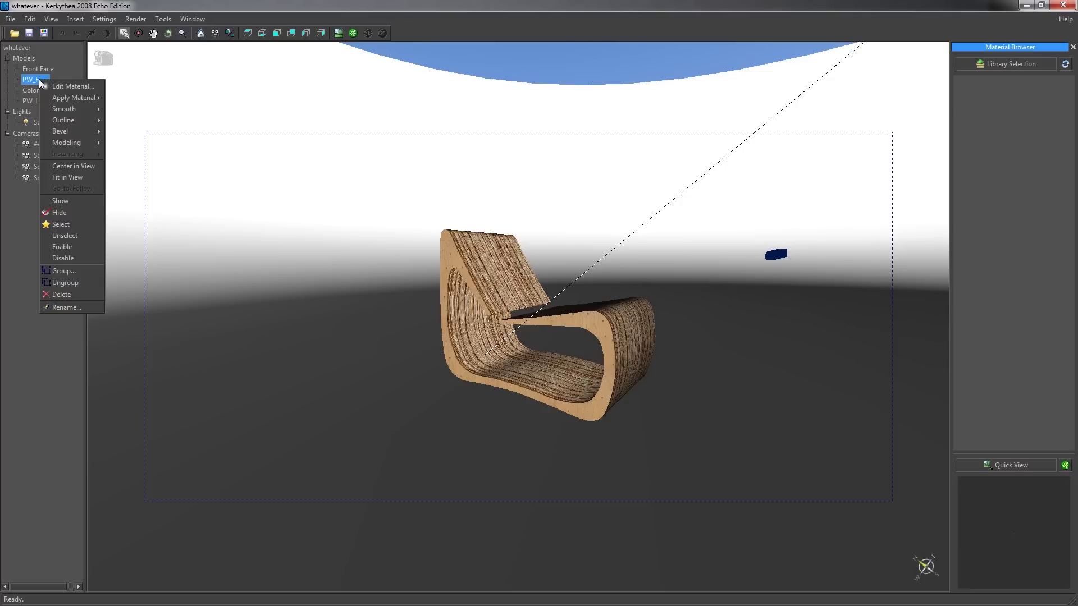
click(75, 86)
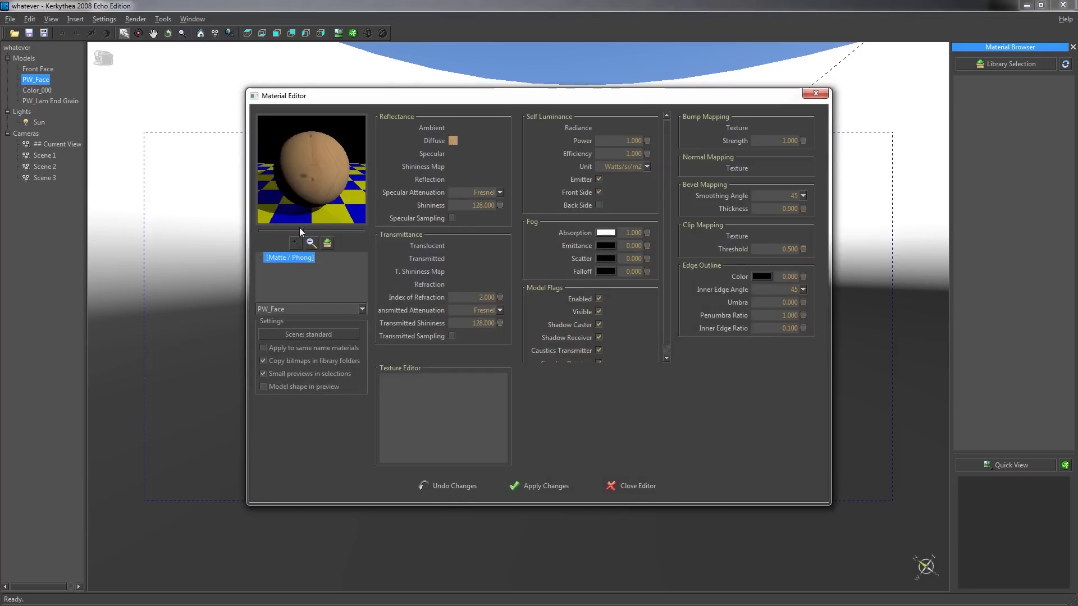
click(293, 230)
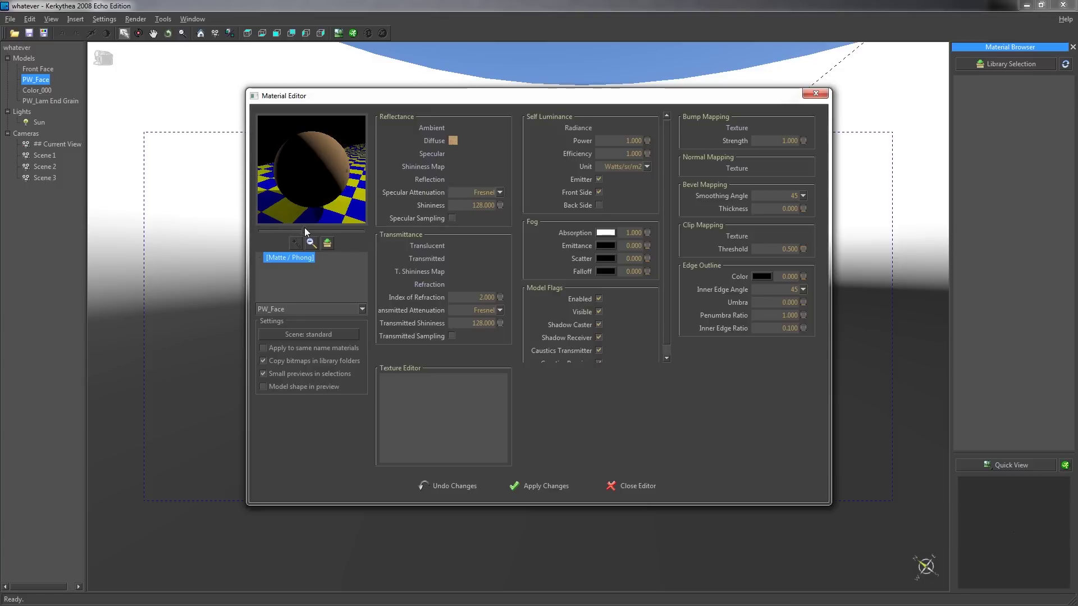
click(305, 229)
click(335, 230)
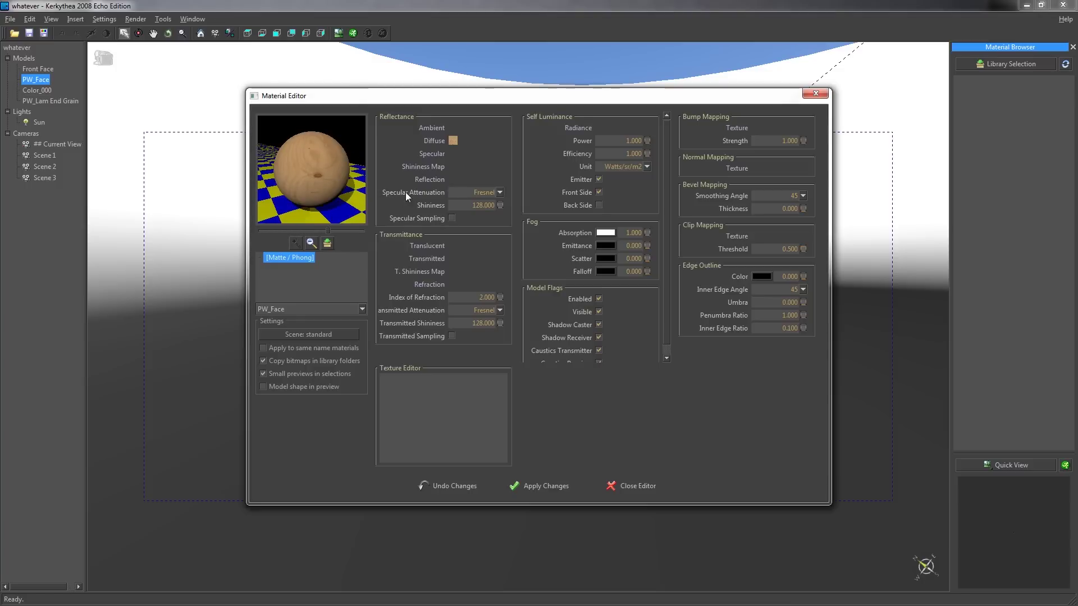
Add a specular color to PW_Face with red, green and blue each set to 60.
click(437, 153)
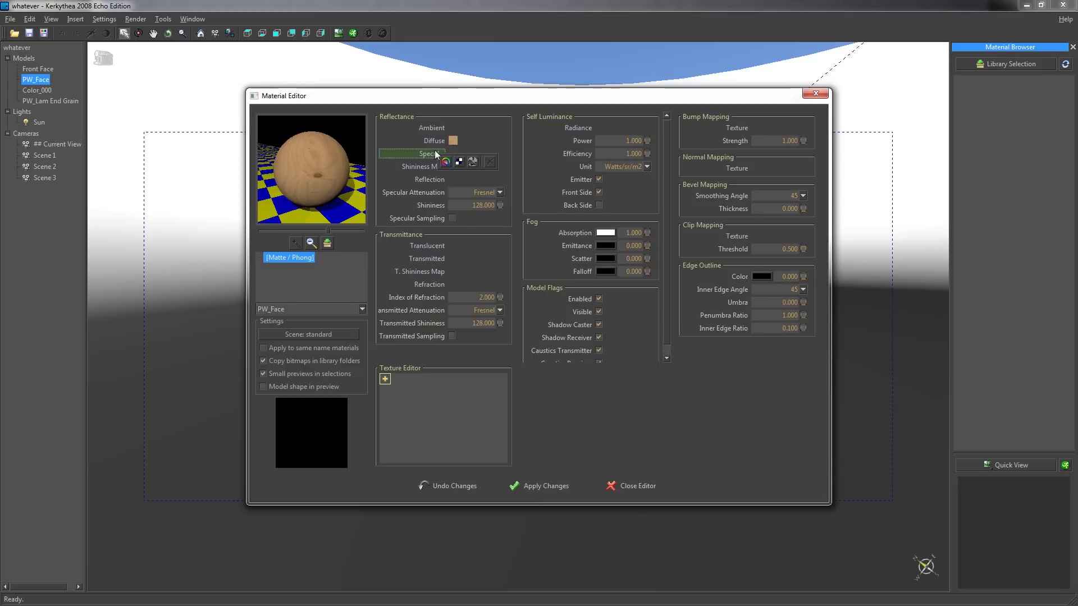
mouse_move(426, 153)
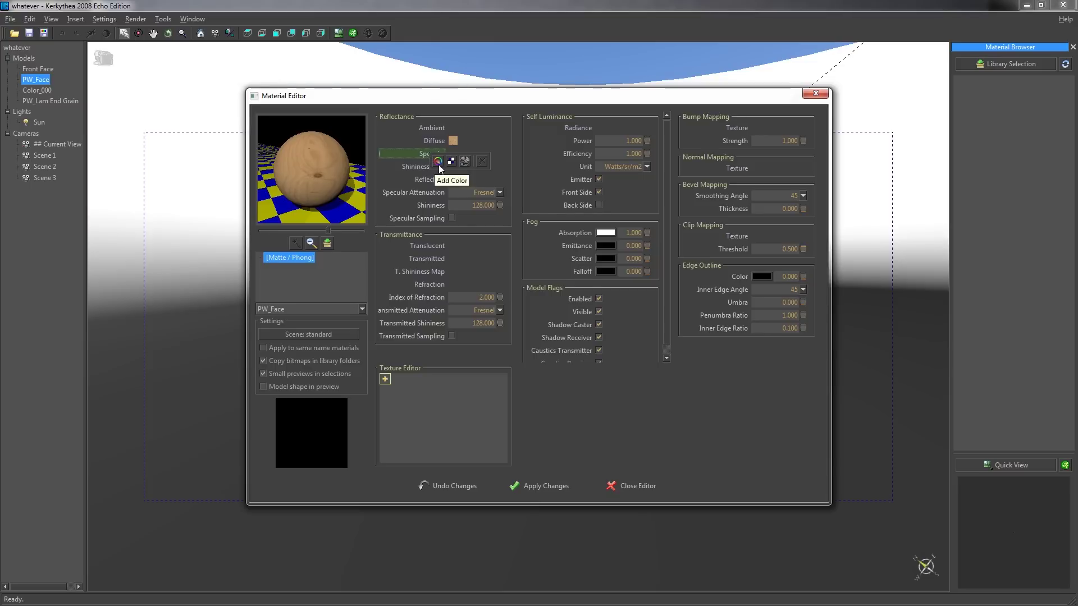
click(438, 162)
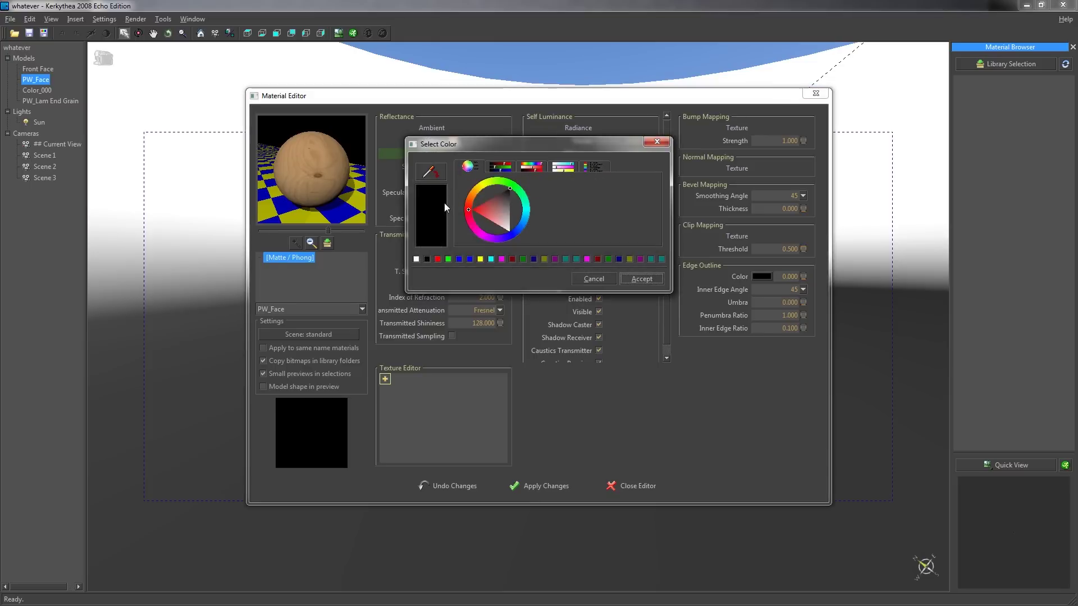
click(509, 165)
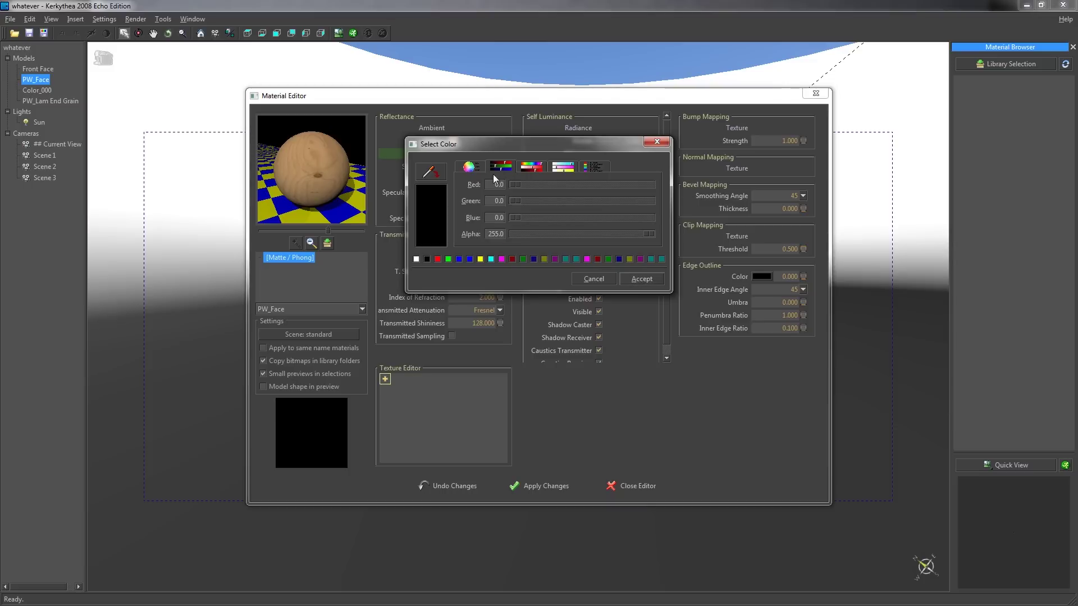
click(496, 184)
text(60)
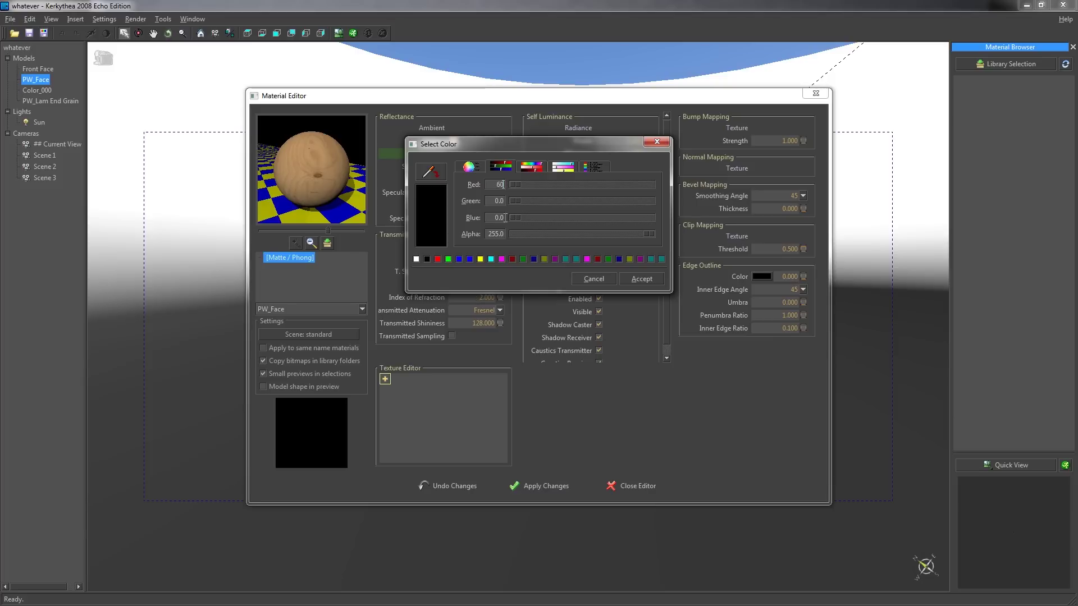
click(495, 202)
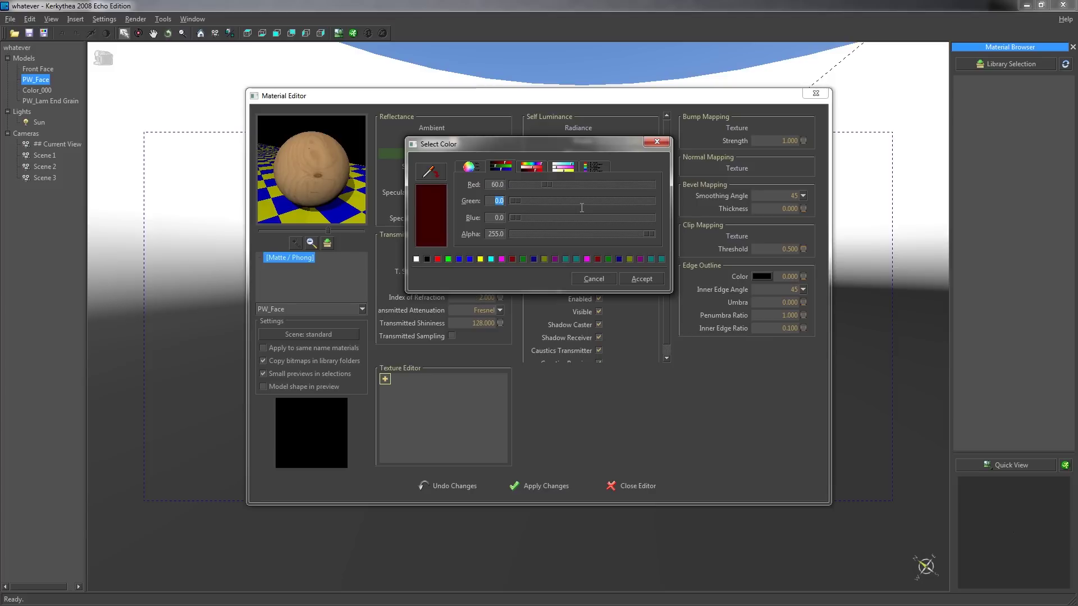
text(60)
click(497, 218)
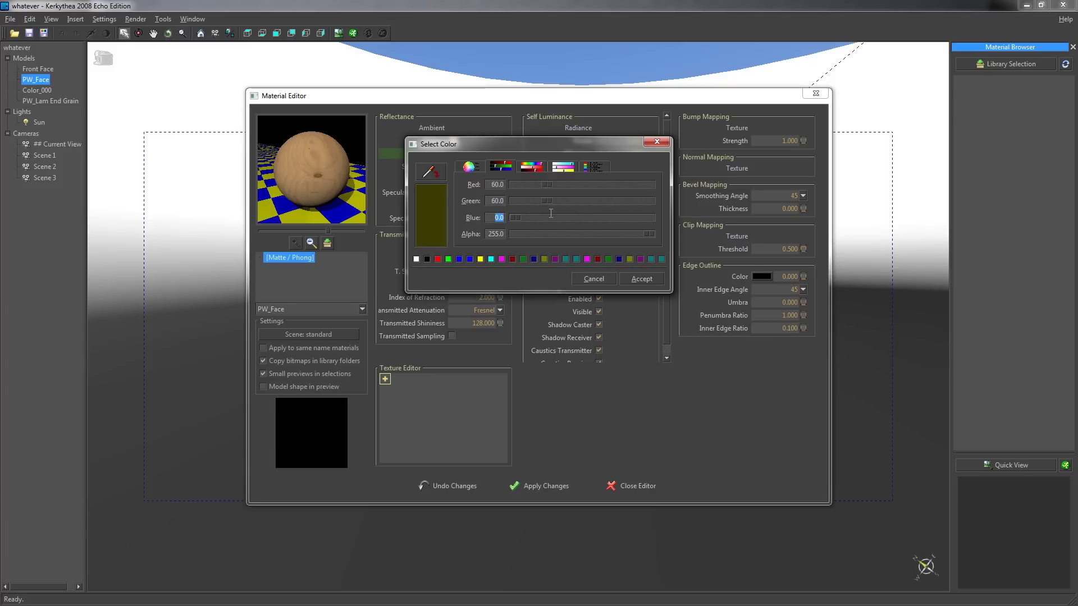
text(60)
click(638, 280)
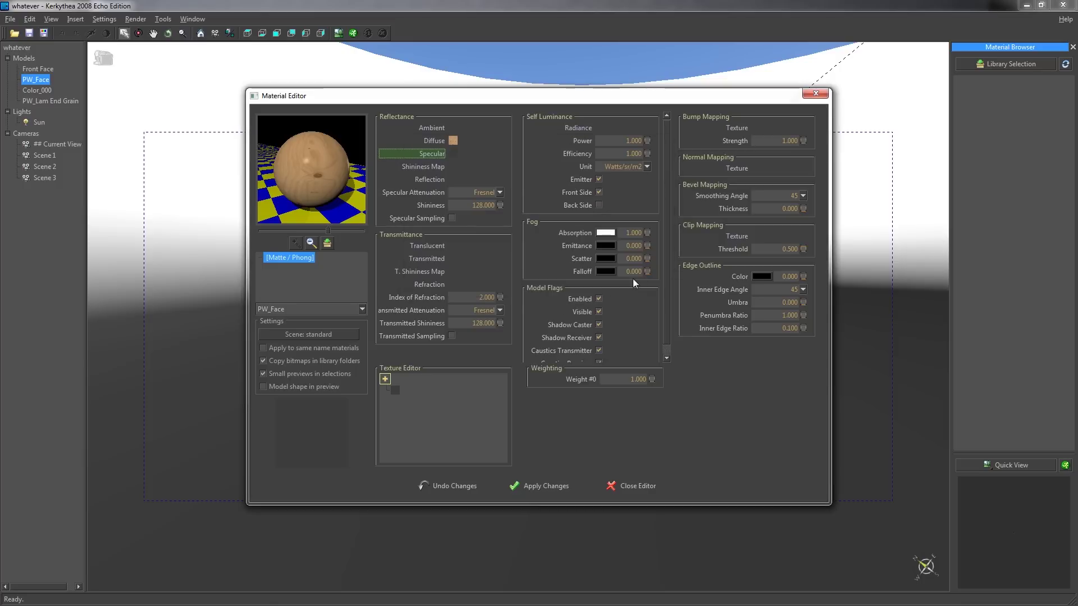
Enable Specular Sampling for PW_Face, comparing the preview sphere's reflections with it off and on under different light positions.
click(451, 218)
click(308, 228)
click(301, 231)
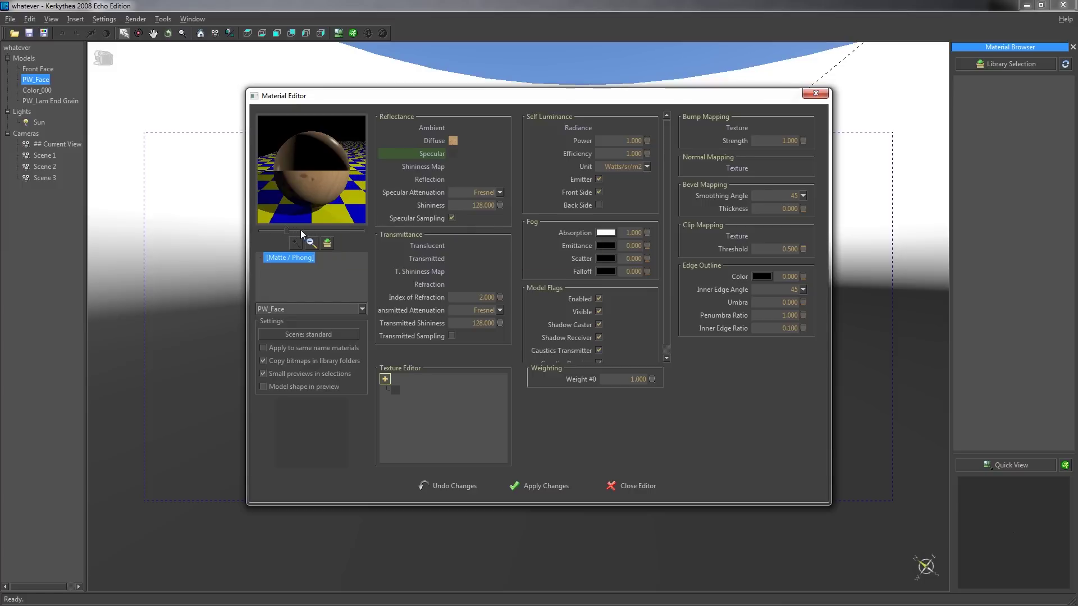
click(308, 232)
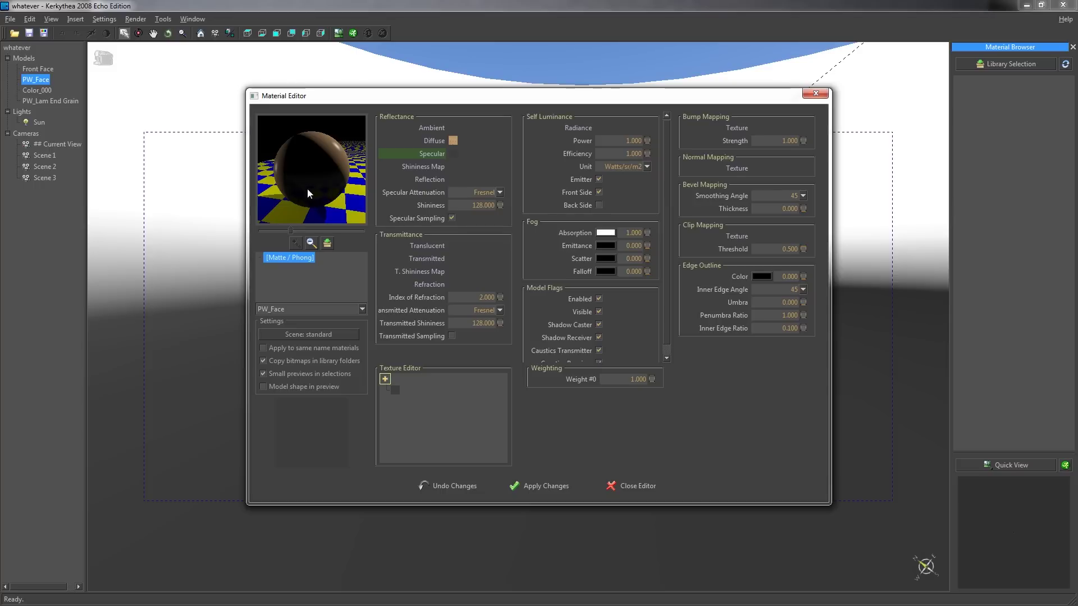
click(452, 218)
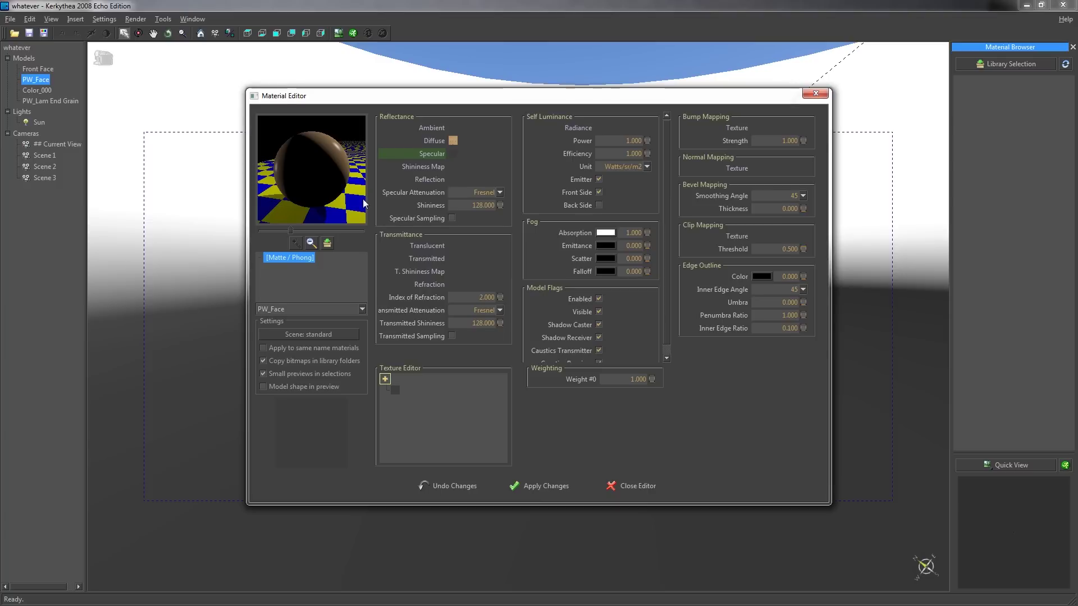
click(452, 218)
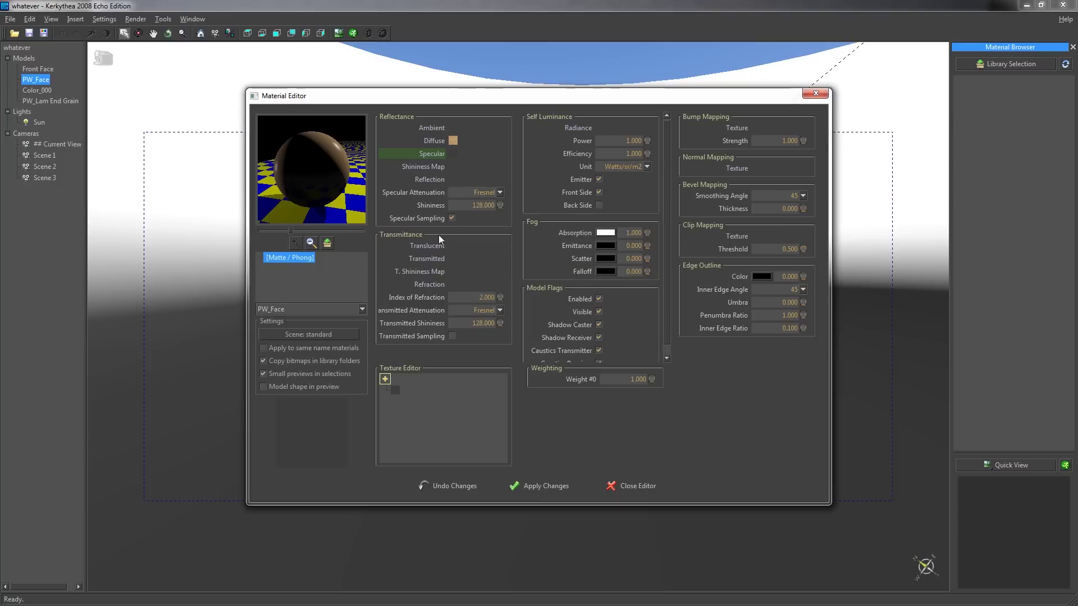
click(298, 227)
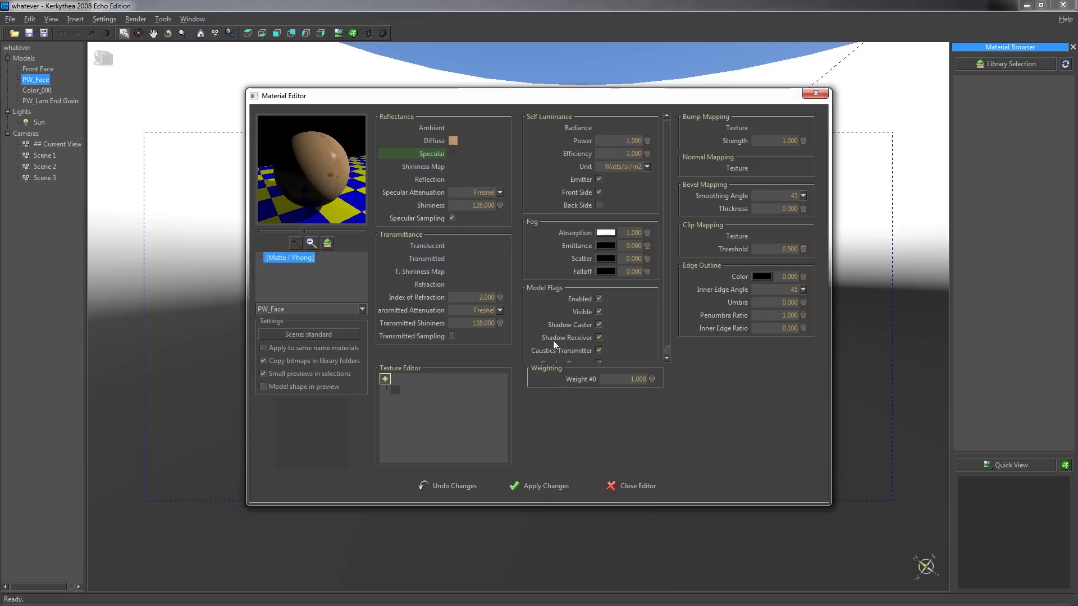
Set the PW_Face specular color to red, green and blue 80, apply the material changes and close the editor.
click(455, 154)
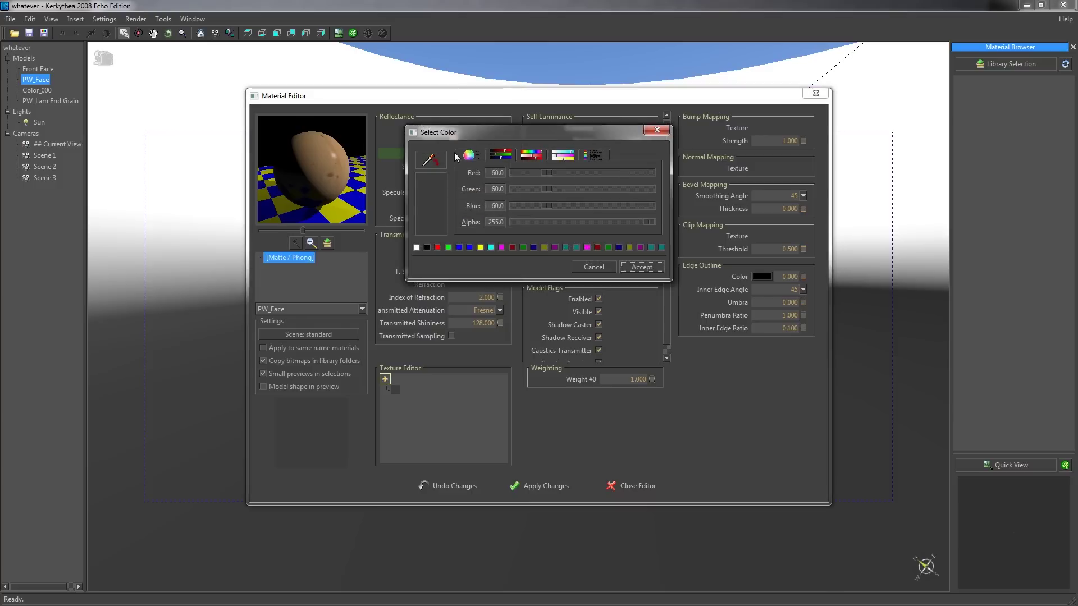
click(497, 172)
text(80)
click(492, 189)
text(80)
click(497, 206)
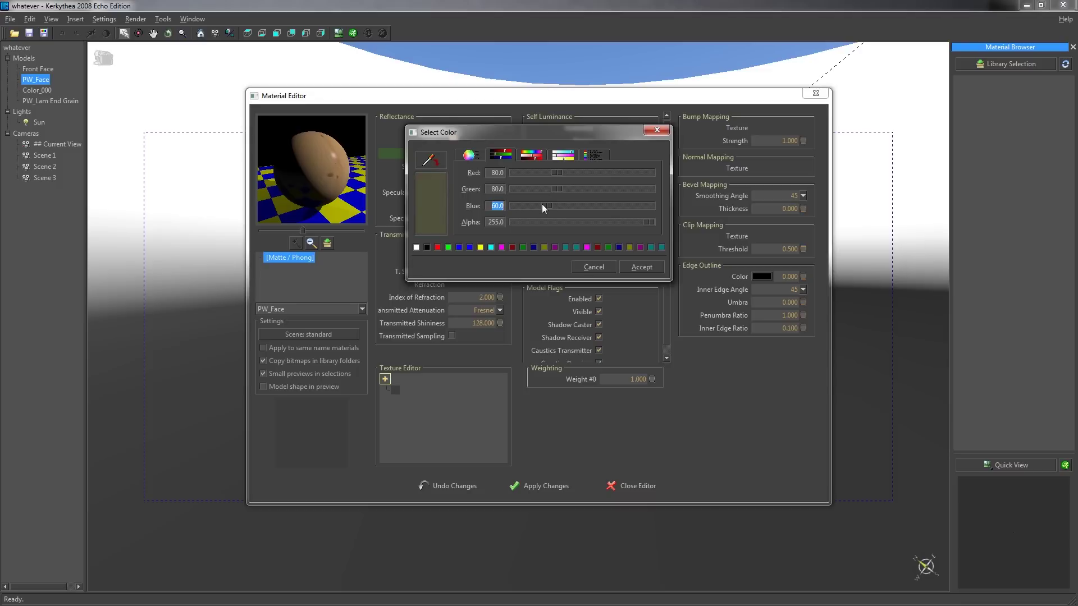
text(80)
click(638, 271)
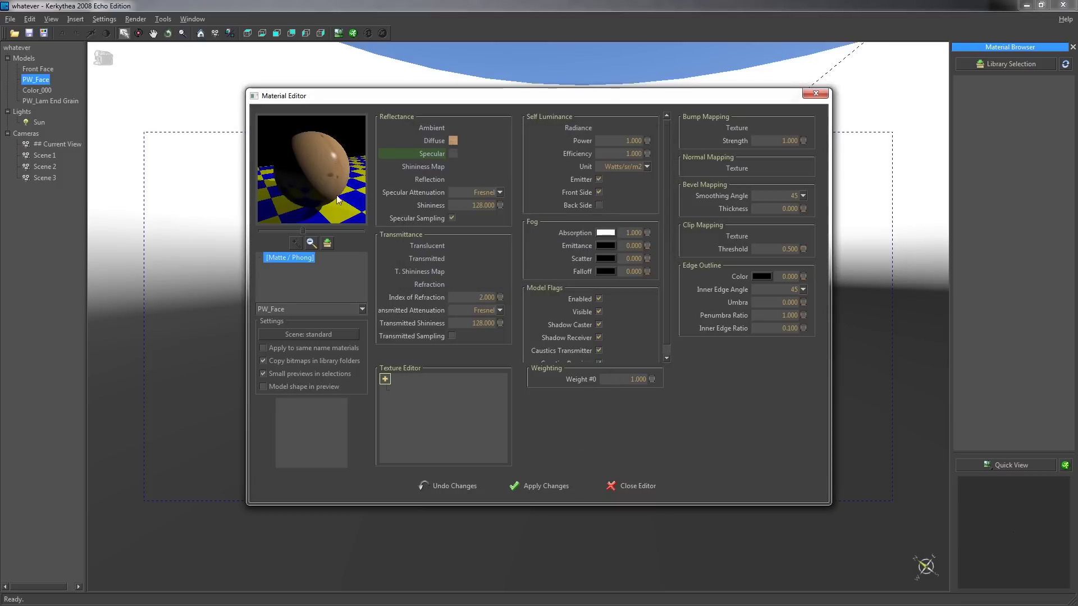
click(551, 491)
click(622, 483)
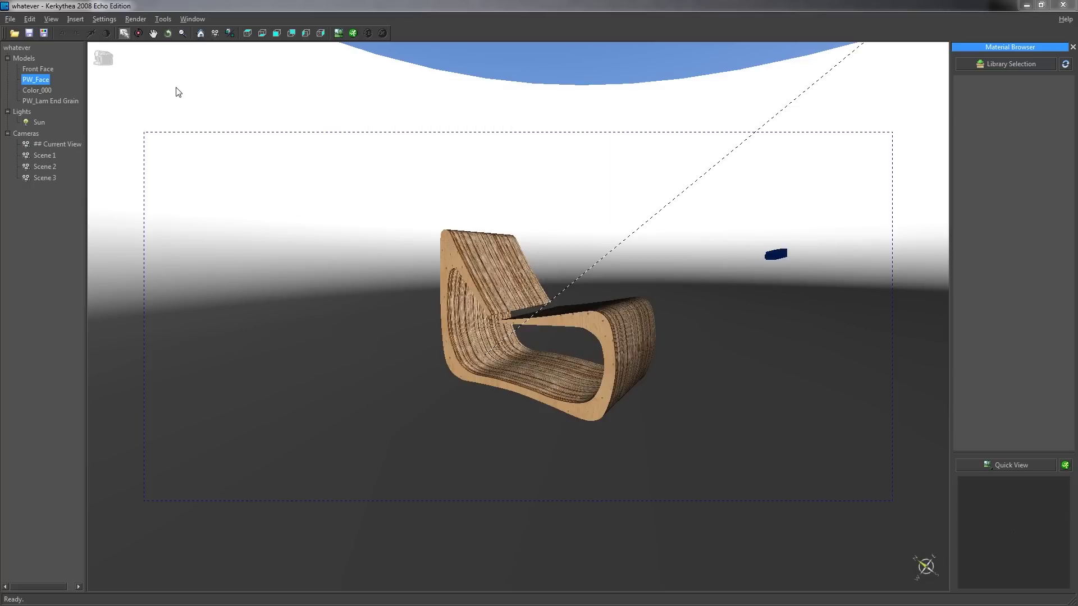
Open the PW_Lam End Grain material for editing and shift the preview light across its sphere.
click(56, 101)
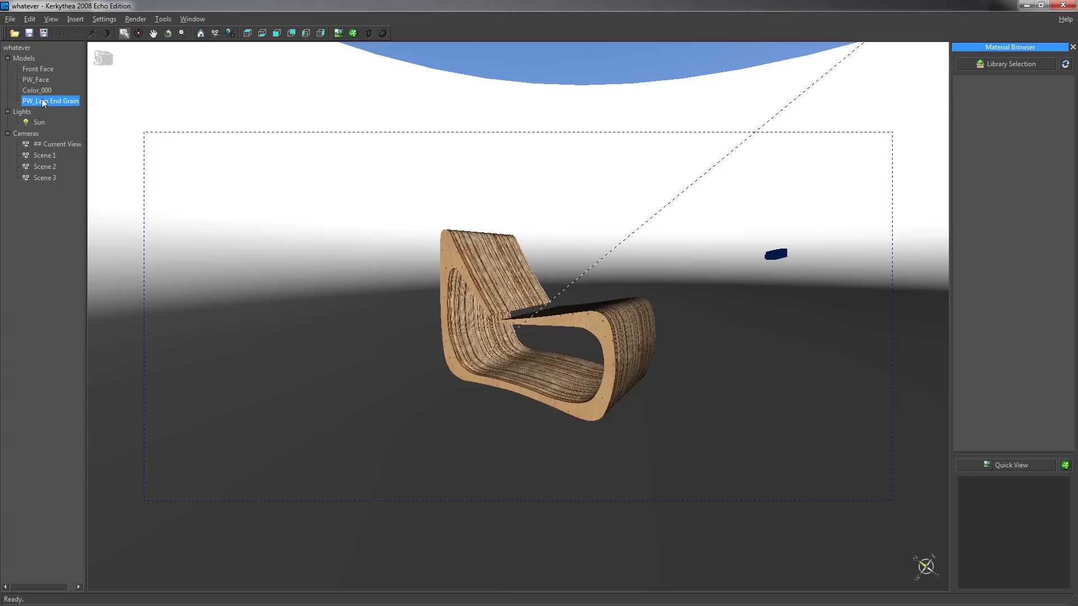
right_click(61, 101)
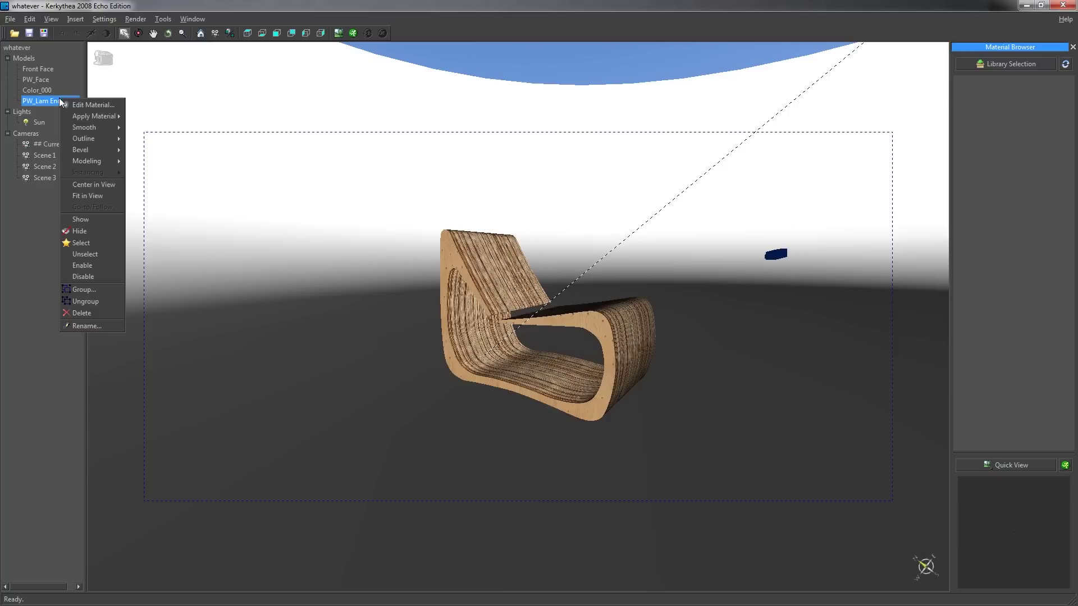
click(95, 105)
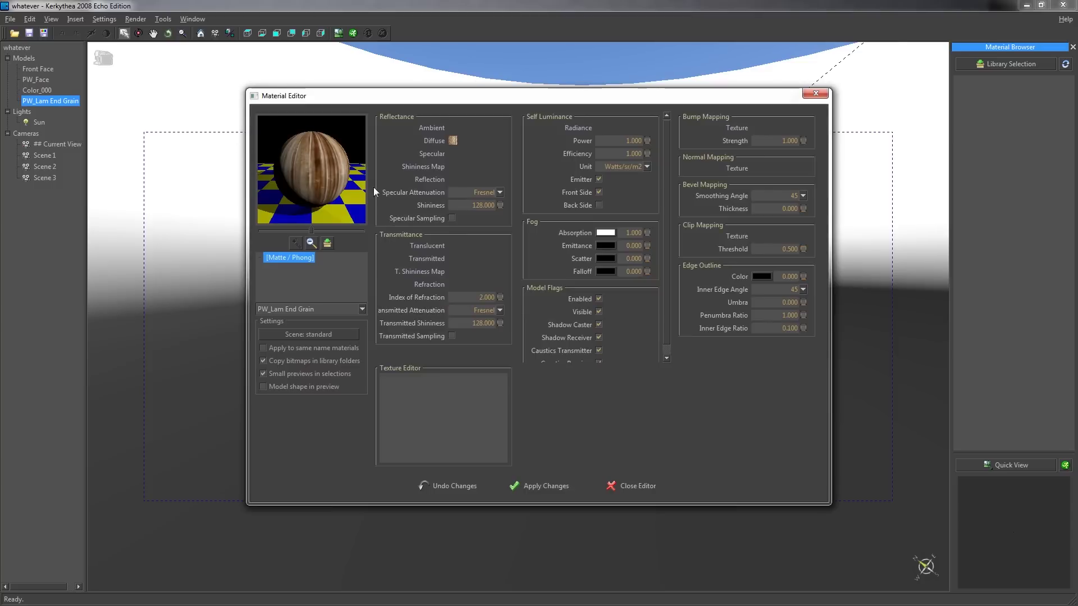
click(304, 230)
drag(313, 231, 348, 230)
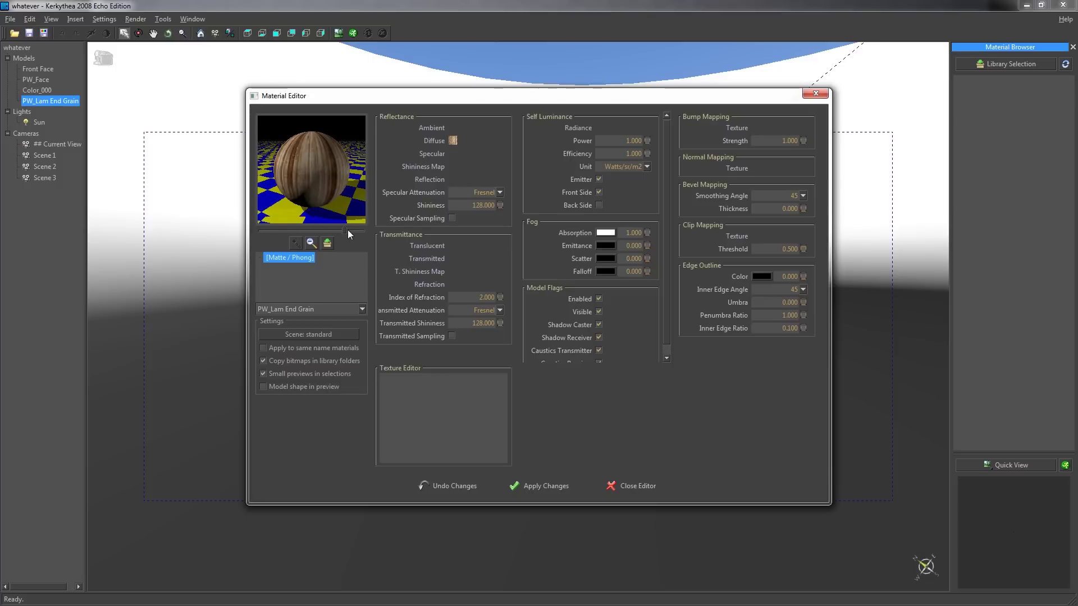
Add a specular color to PW_Lam End Grain with red, green and blue each set to 80.
click(433, 155)
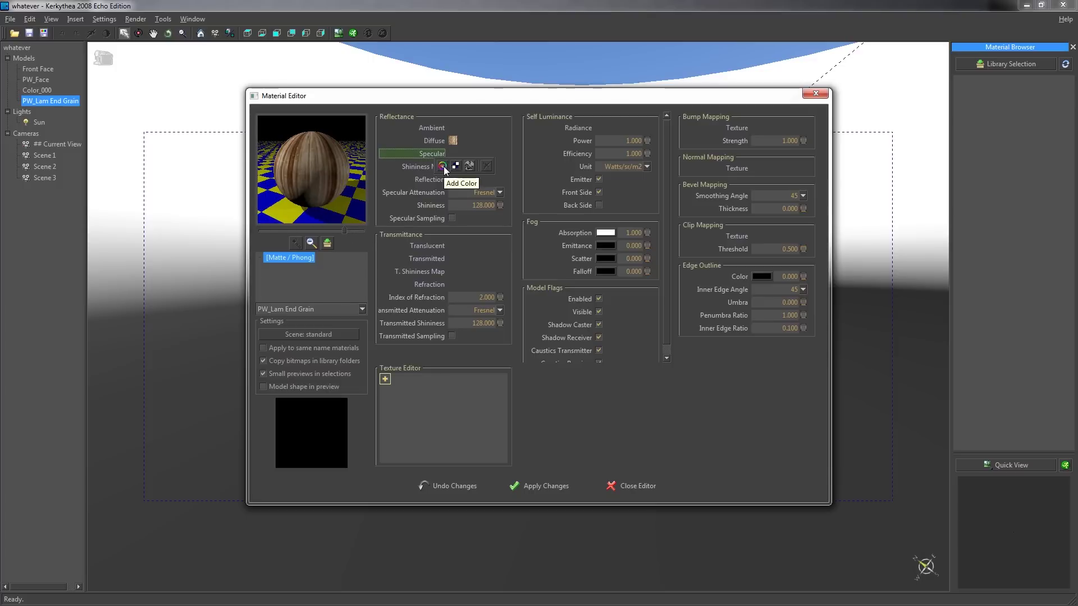
click(443, 167)
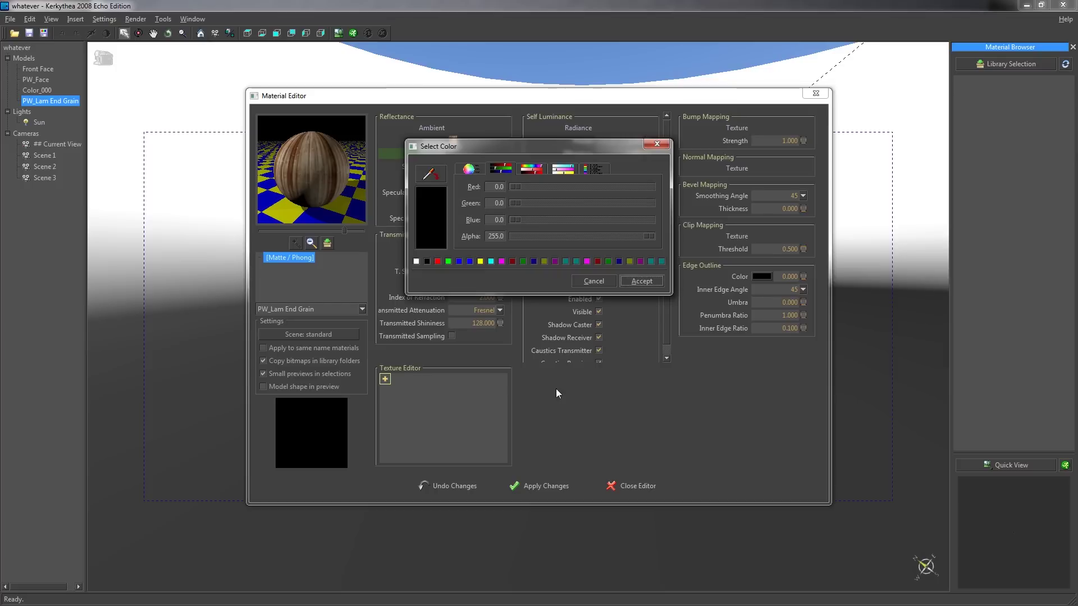
click(492, 187)
text(80)
click(494, 203)
text(80)
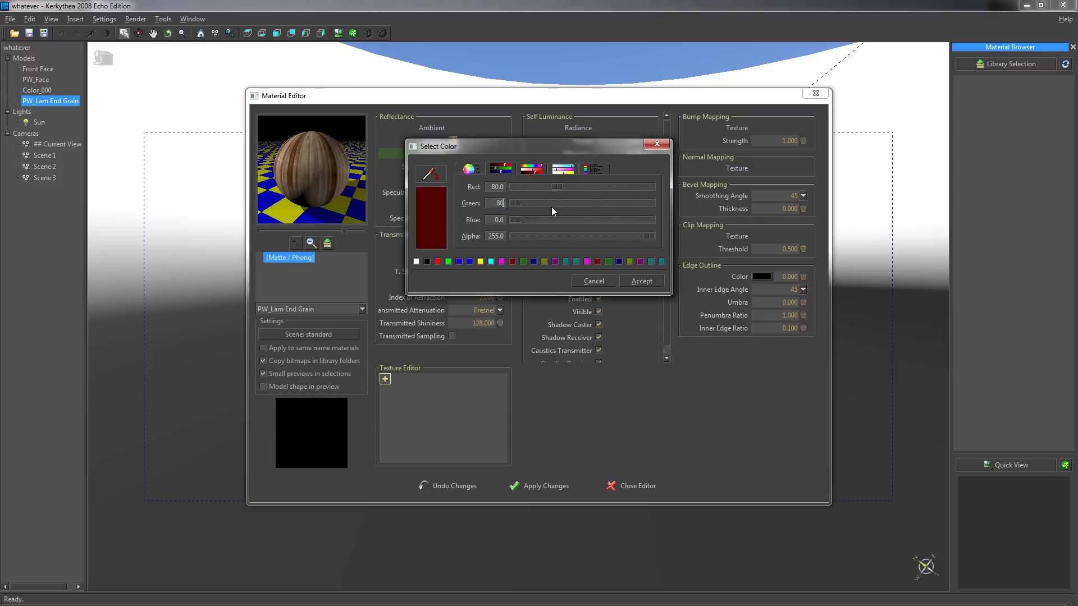
click(493, 219)
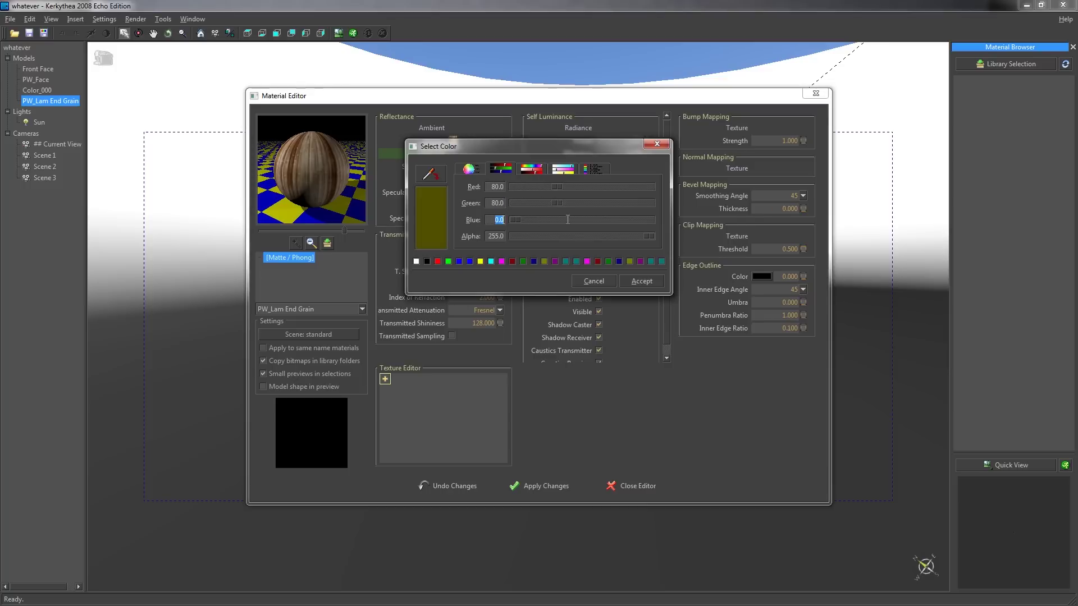
text(80)
click(640, 280)
Enable Specular Sampling for PW_Lam End Grain, apply the material changes and close the editor.
click(452, 219)
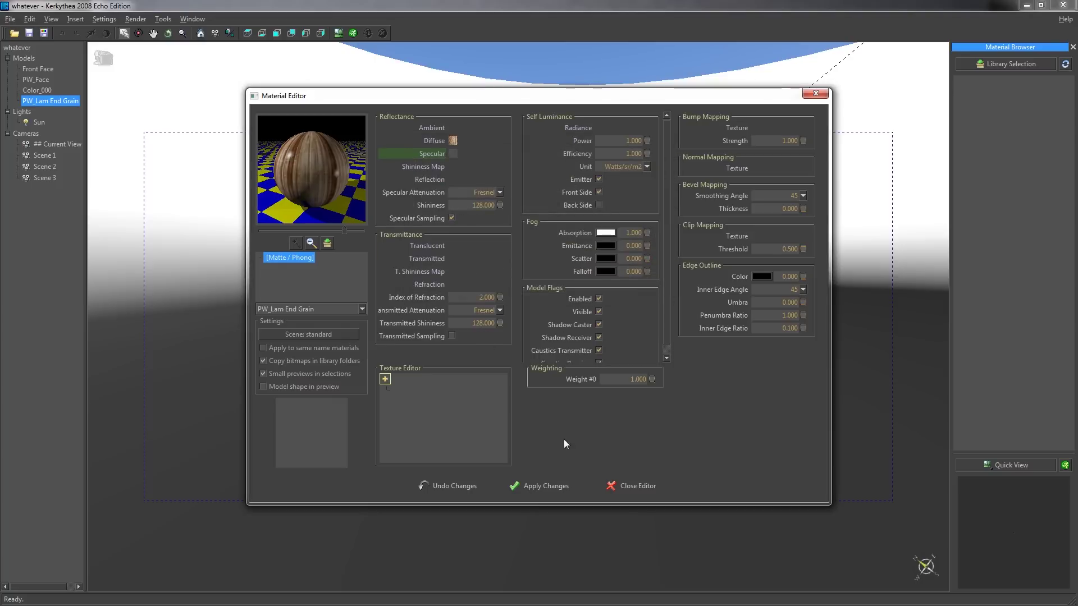
click(553, 481)
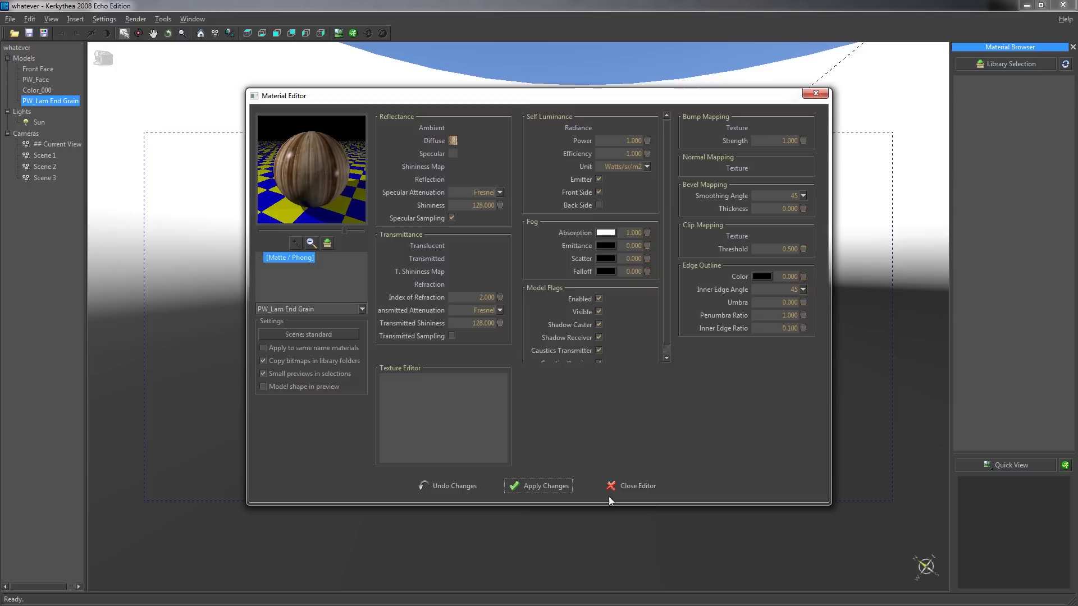
click(636, 486)
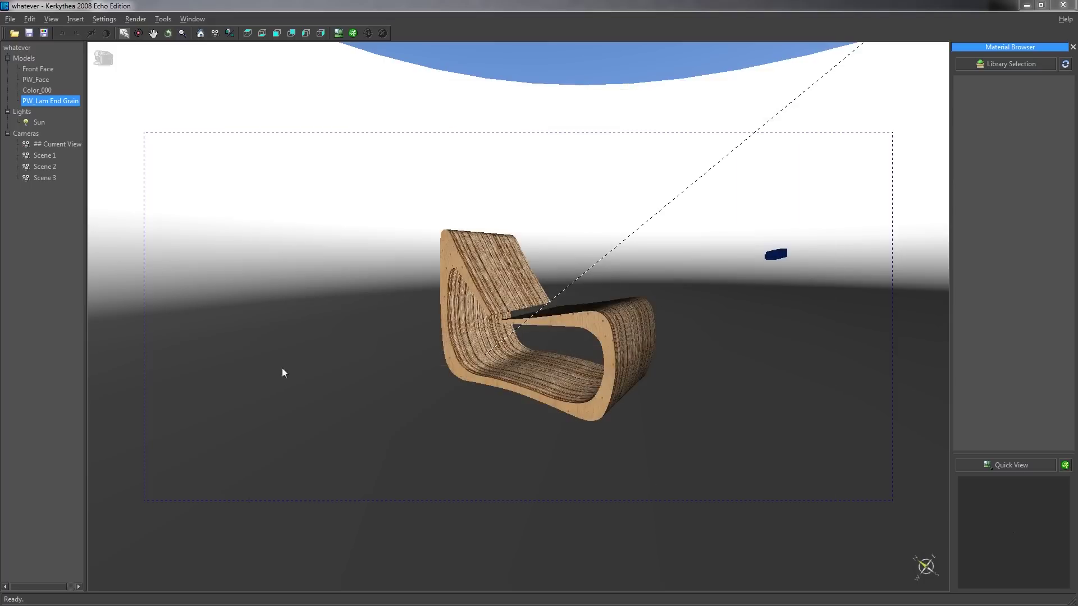
Select the curved backdrop around the chair and open its Front Face material for editing.
click(453, 424)
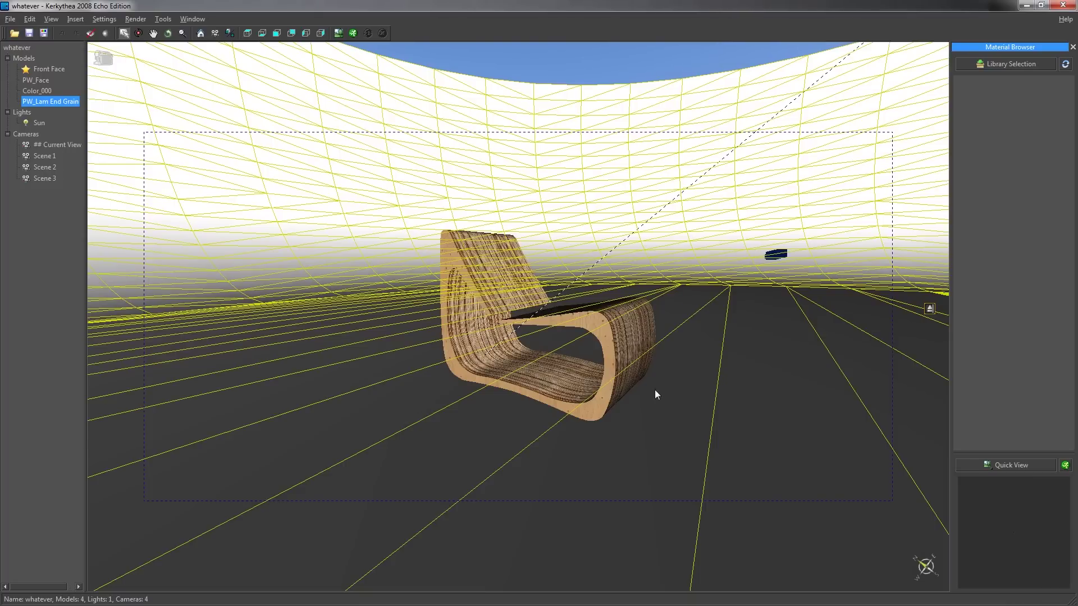
click(326, 406)
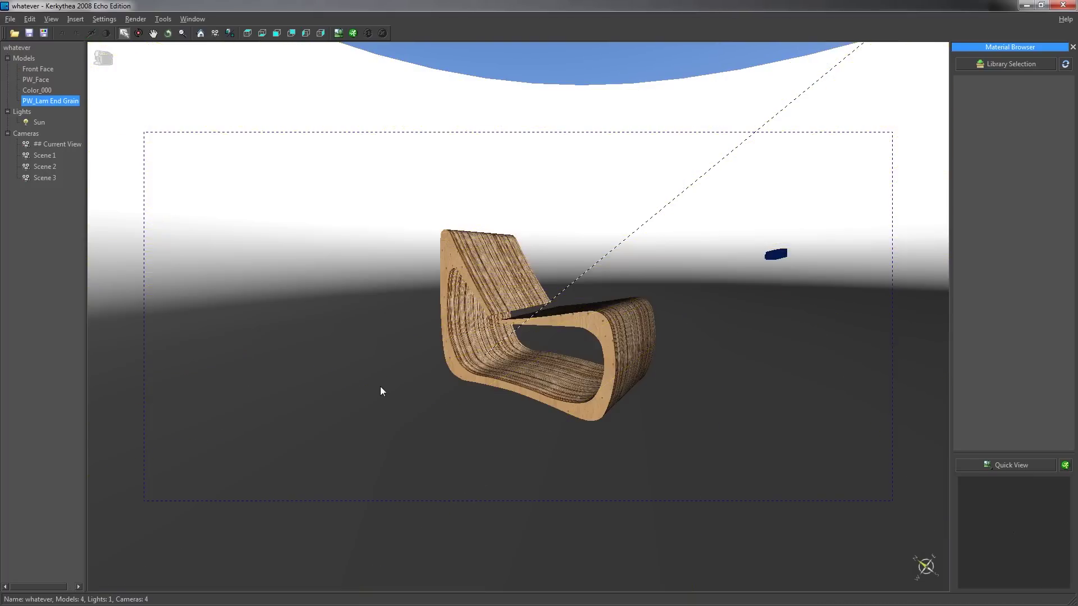
click(381, 391)
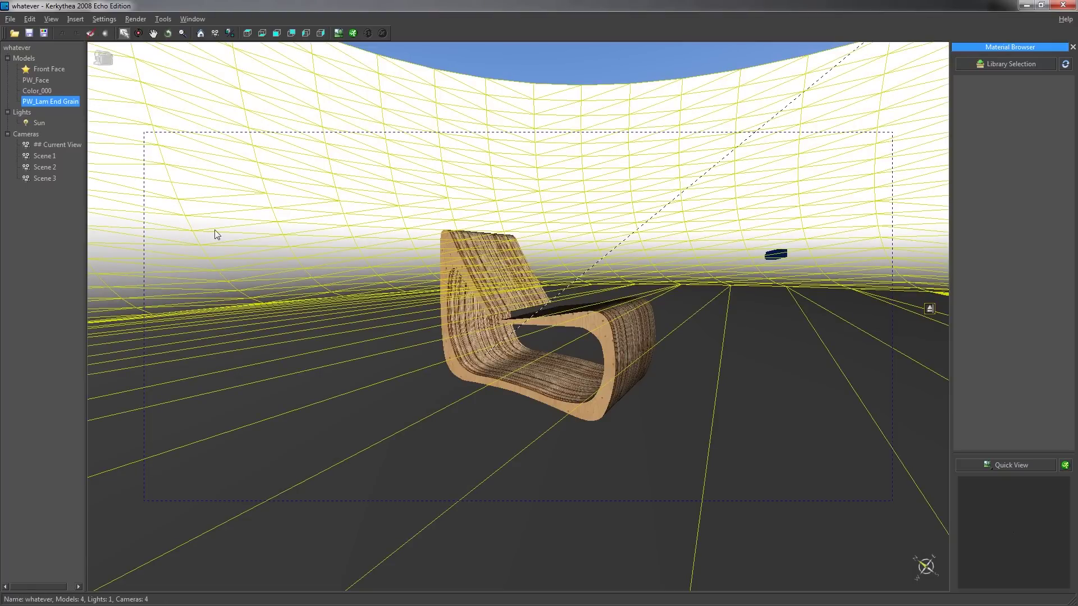
click(365, 248)
click(49, 69)
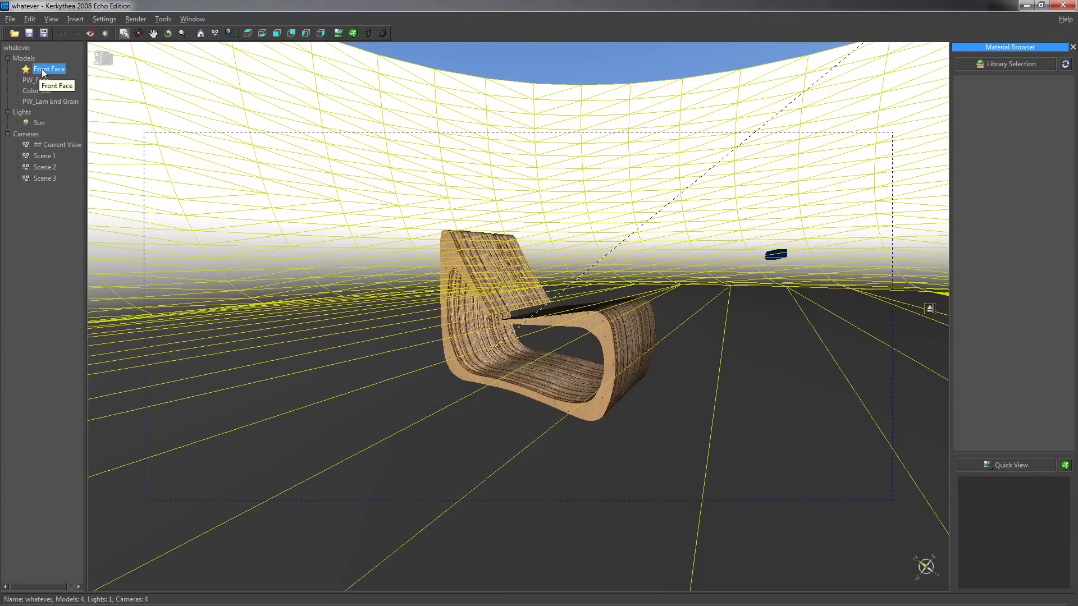
right_click(42, 72)
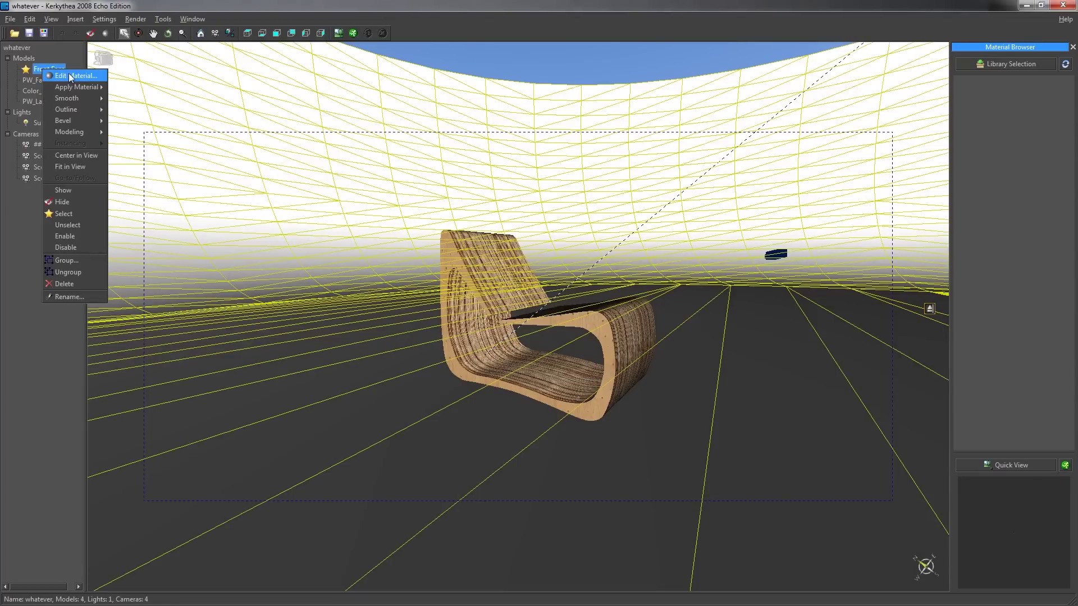
click(68, 73)
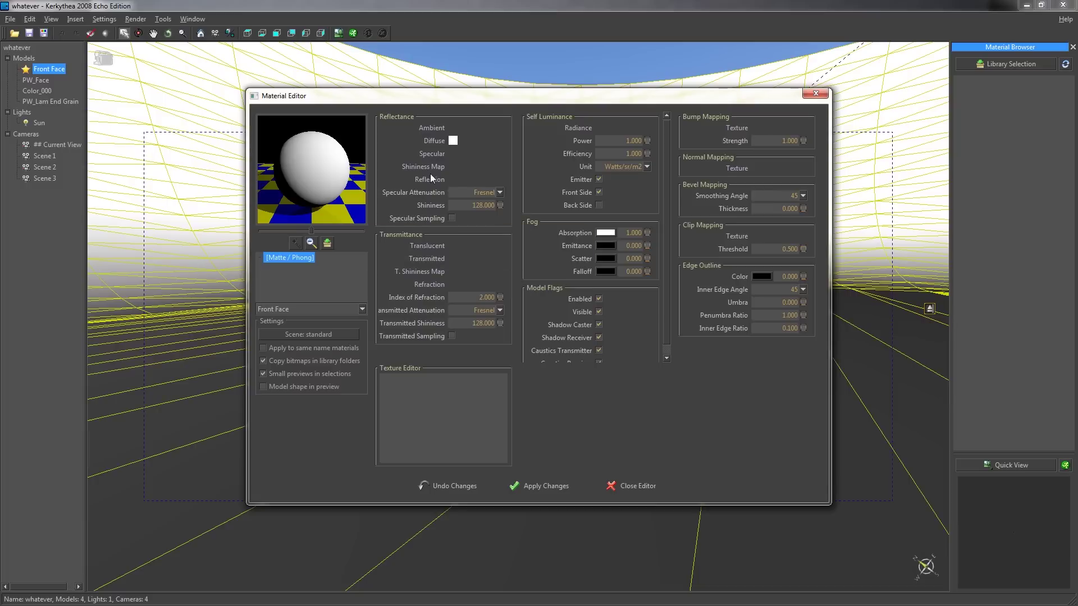
Add a specular color to the Front Face material with red, green and blue each set to 120.
click(439, 152)
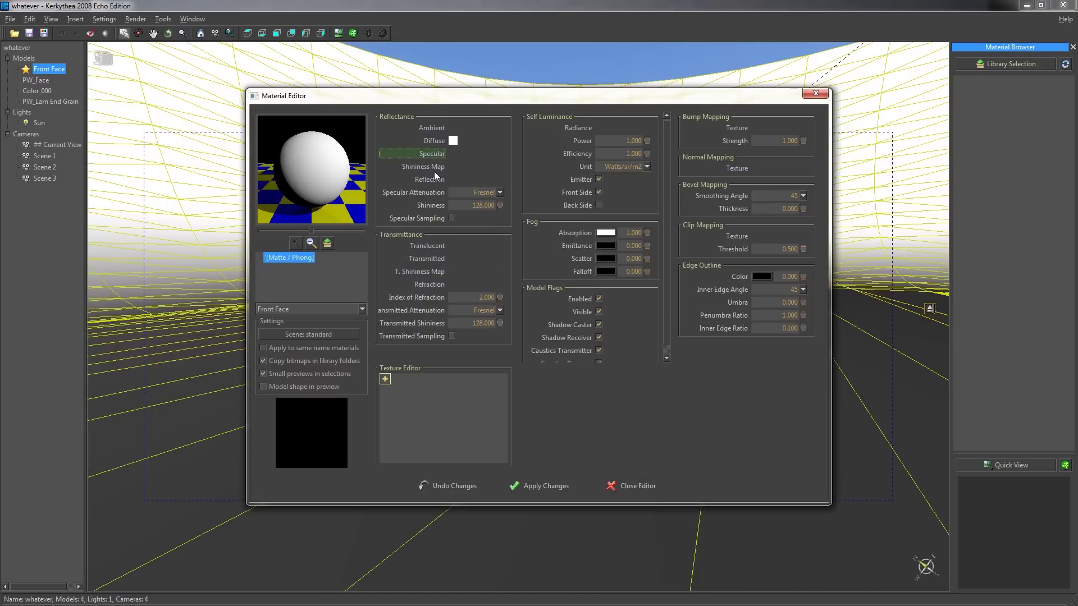
click(448, 162)
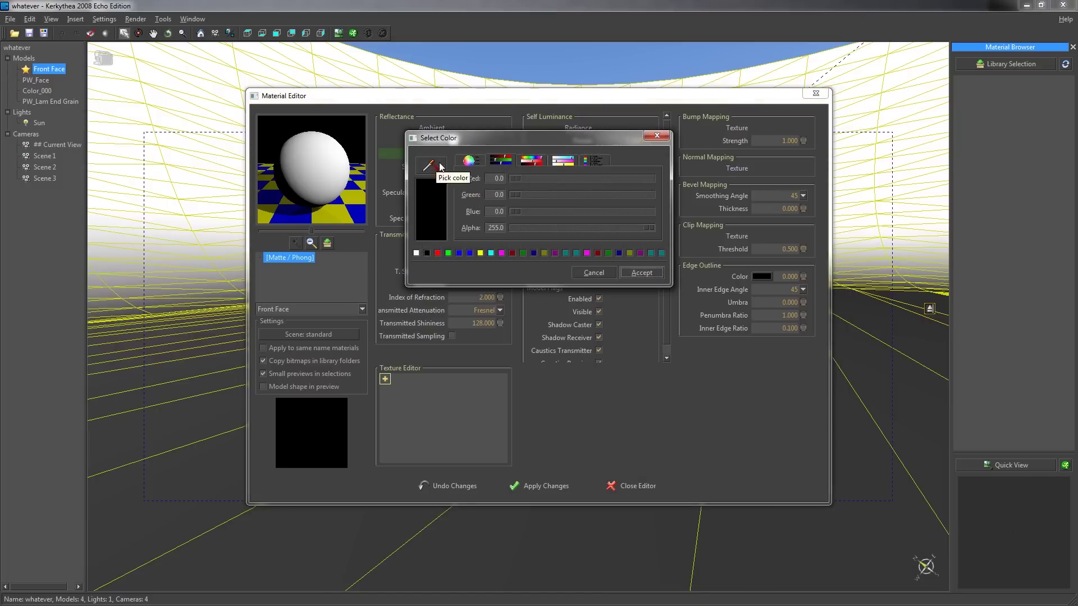
double_click(494, 179)
text(120)
key(Tab)
text(1)
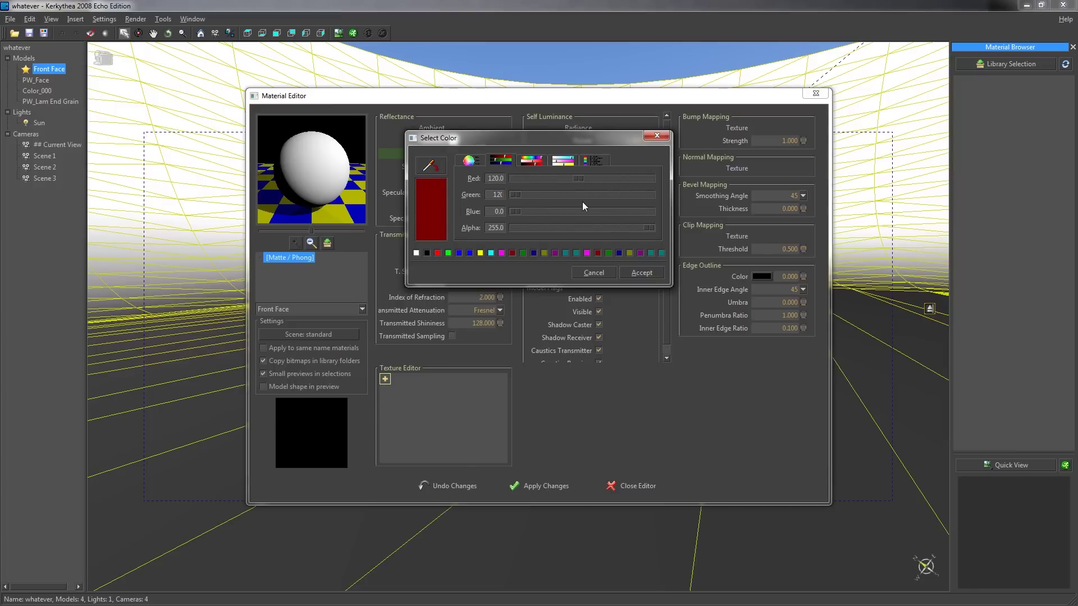
key(Tab)
text(120)
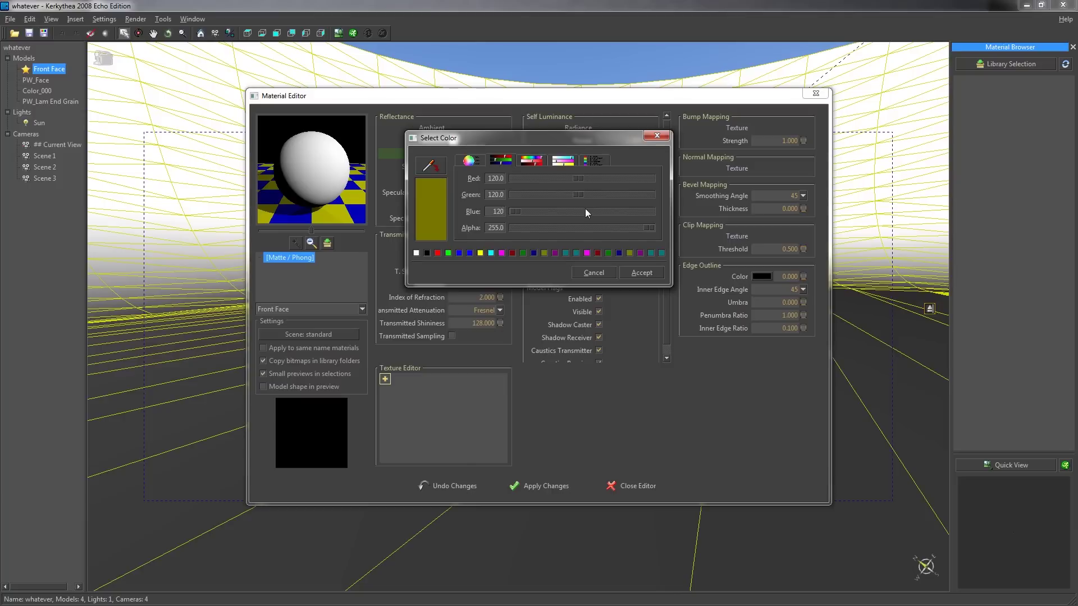
click(642, 273)
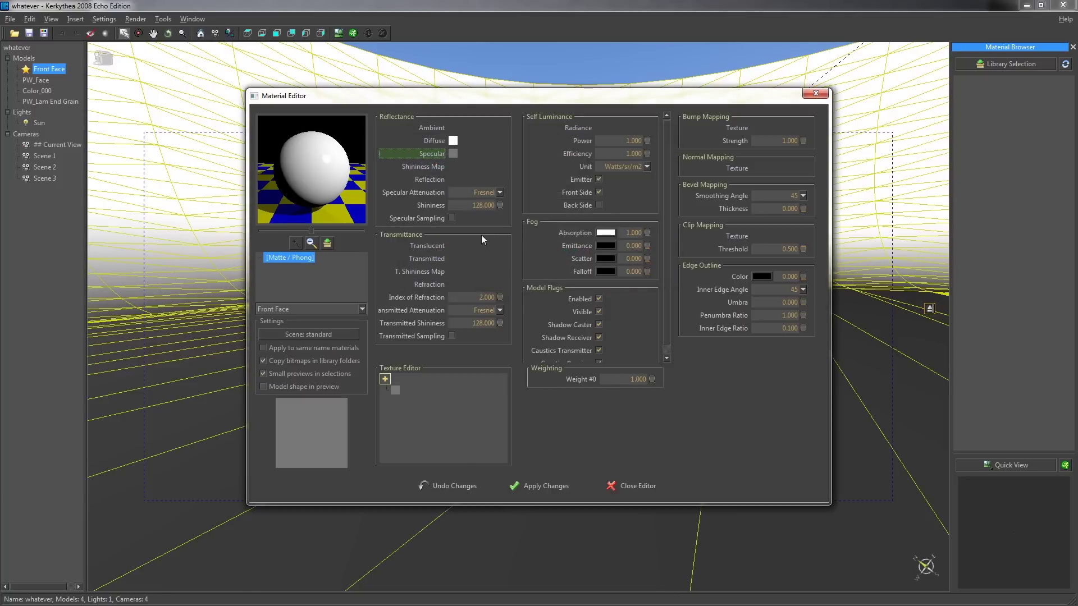
Enable Specular Sampling for Front Face, apply the material changes and close the editor.
click(452, 218)
click(541, 487)
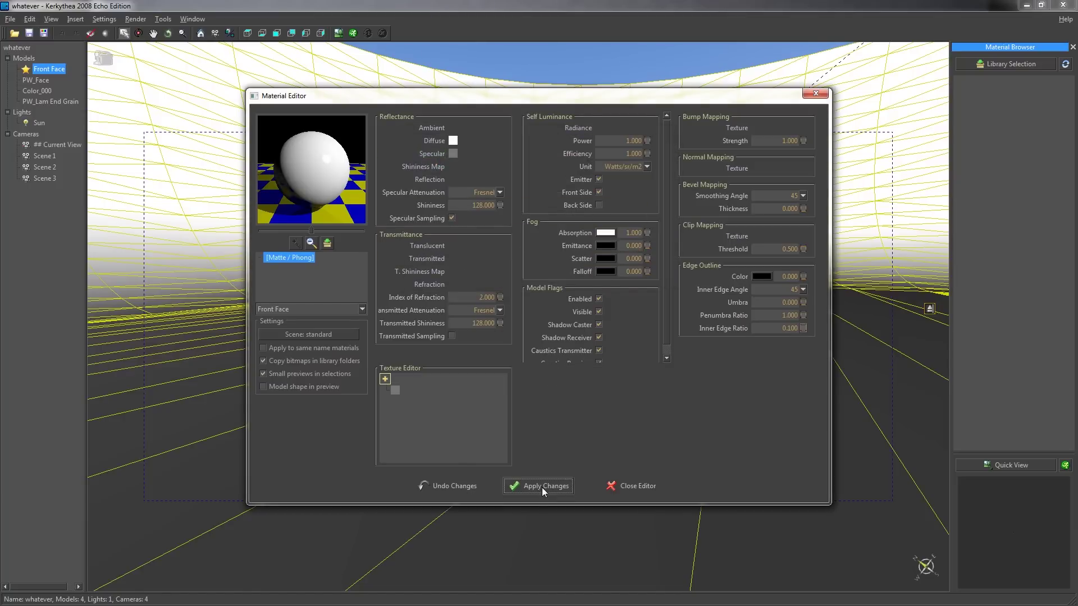
click(633, 487)
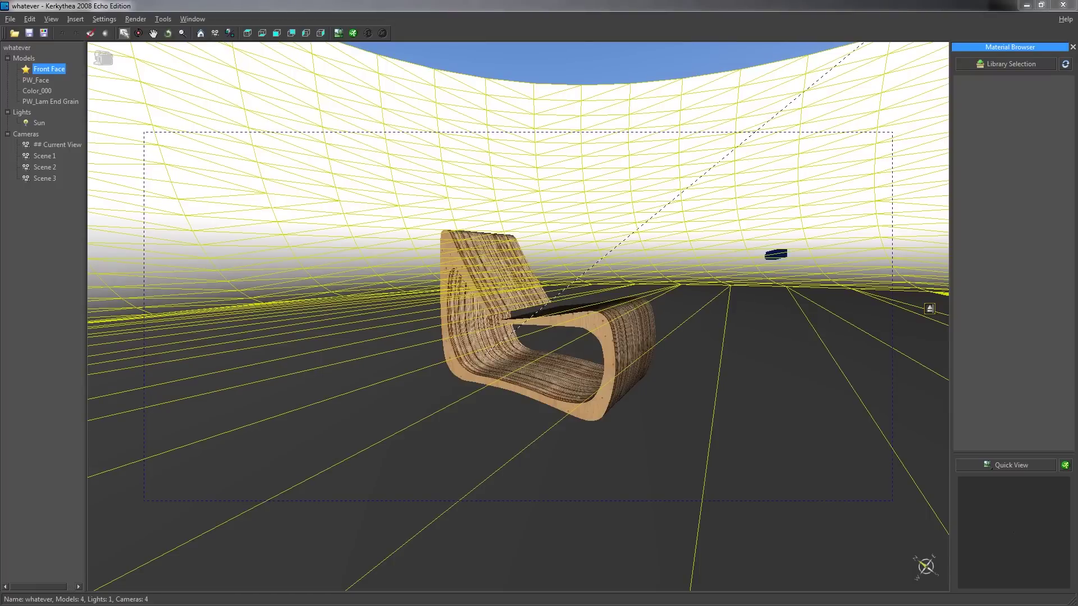
Set up a new render from the Scene 1 camera at a resolution of 1920x1080.
click(357, 34)
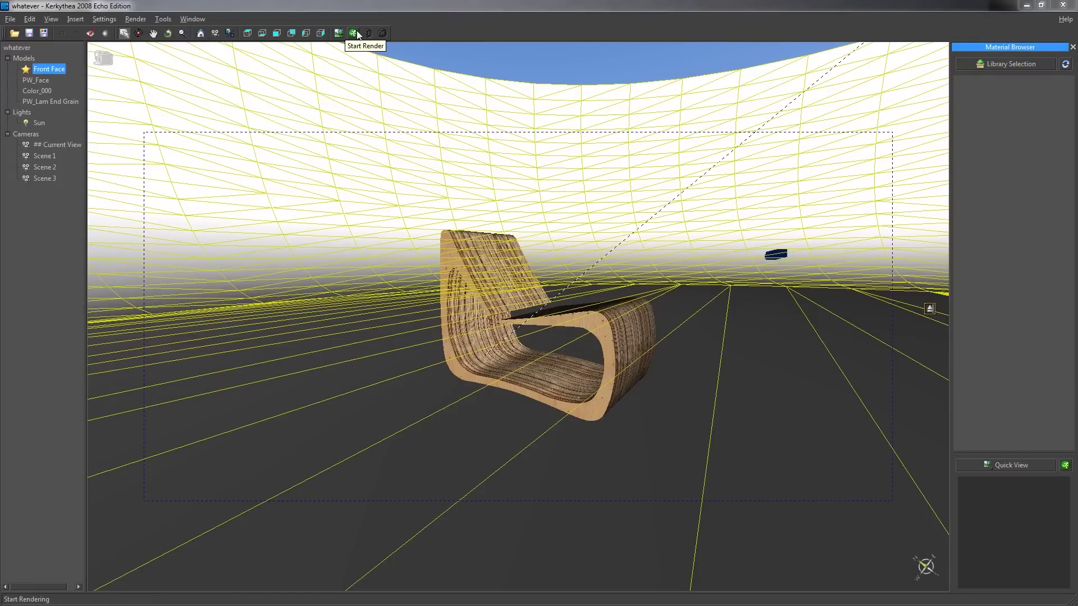
click(355, 36)
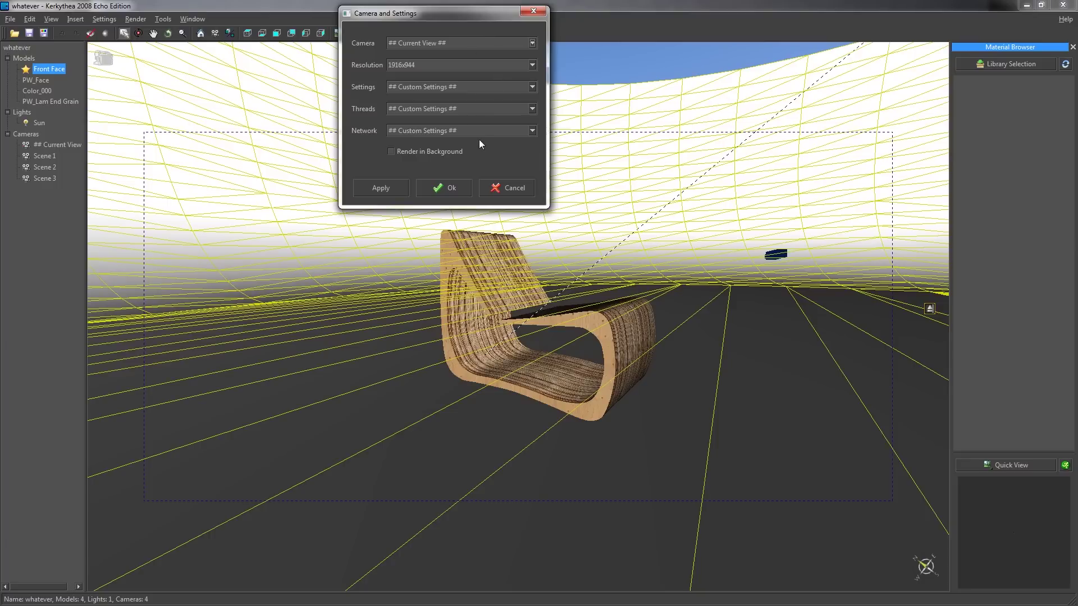
click(532, 43)
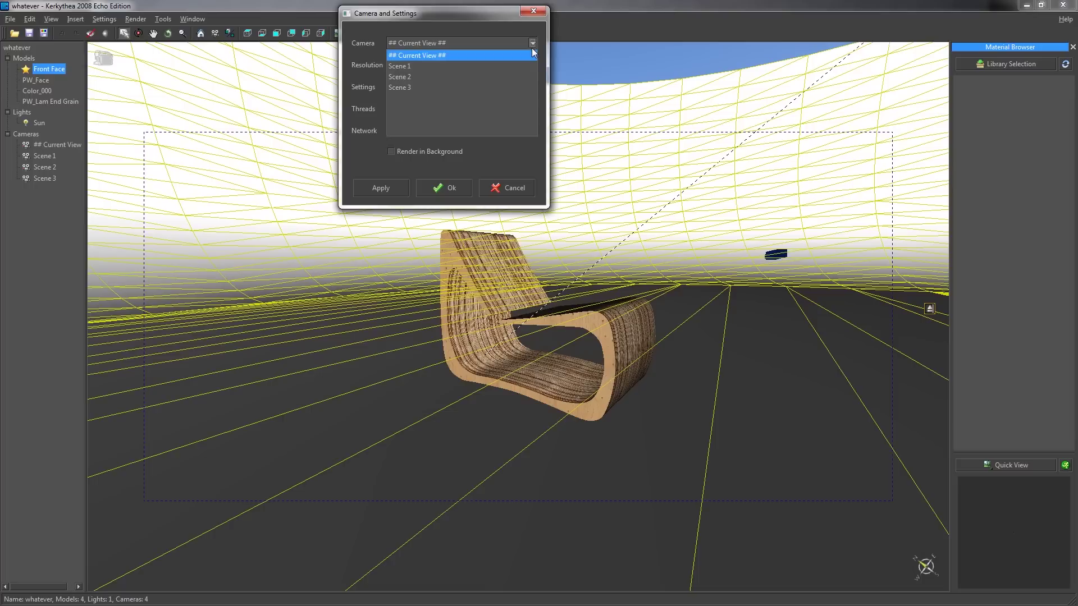
click(450, 65)
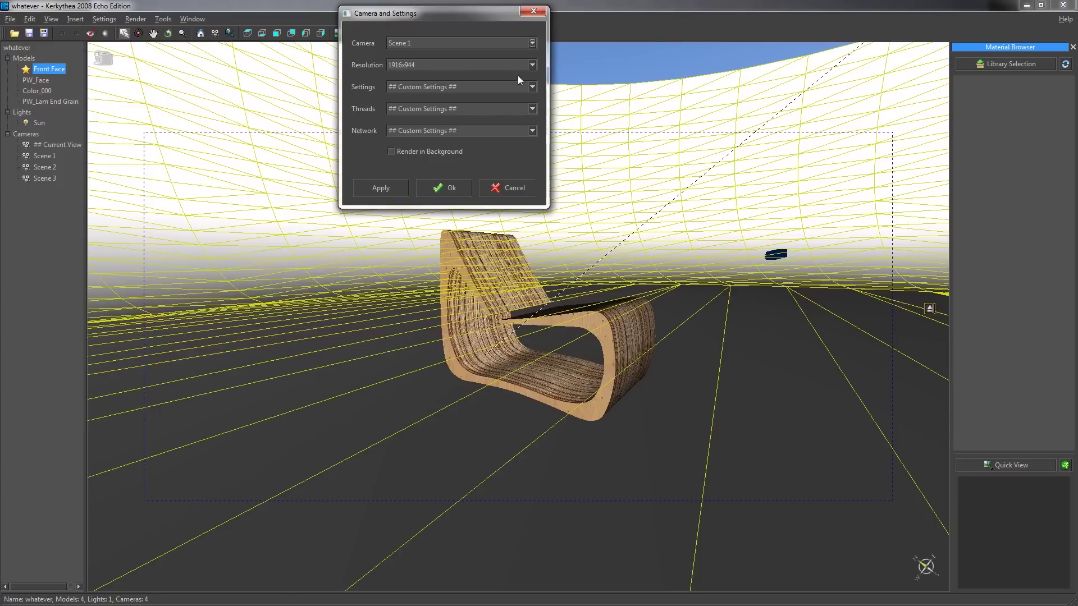
double_click(500, 66)
text(1920x1080)
Choose the 07. PhotonMap - High + AA 0.3 render preset with 4 threads and start the render.
click(531, 87)
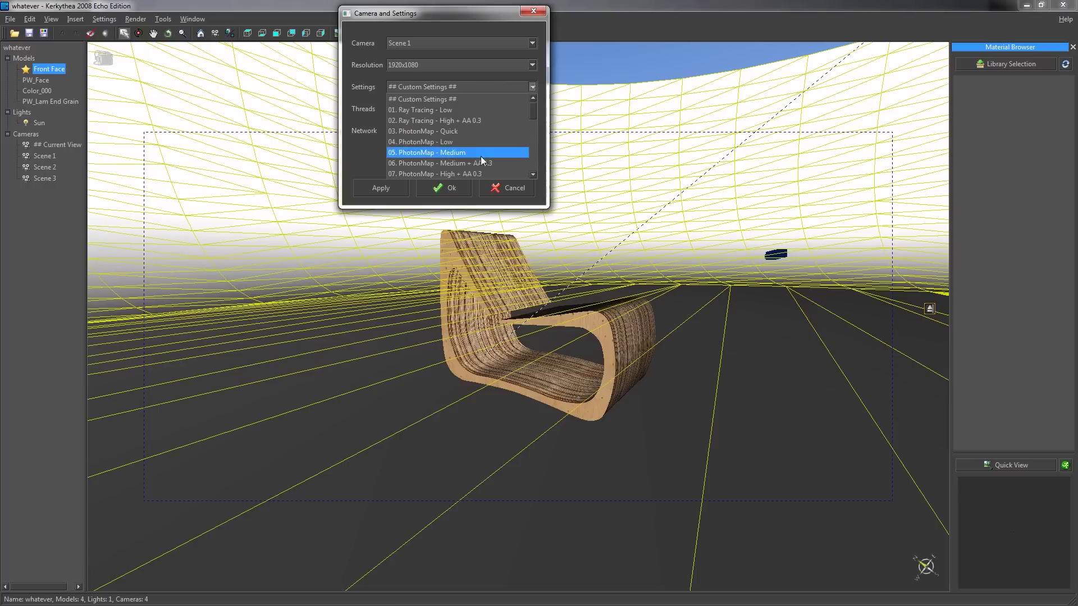
click(478, 173)
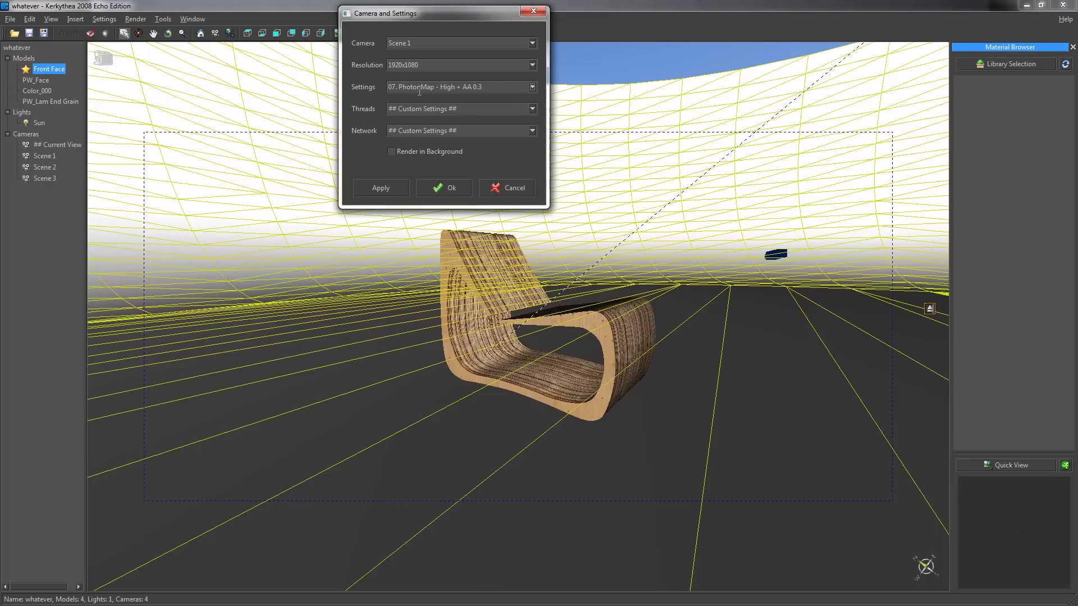
click(533, 109)
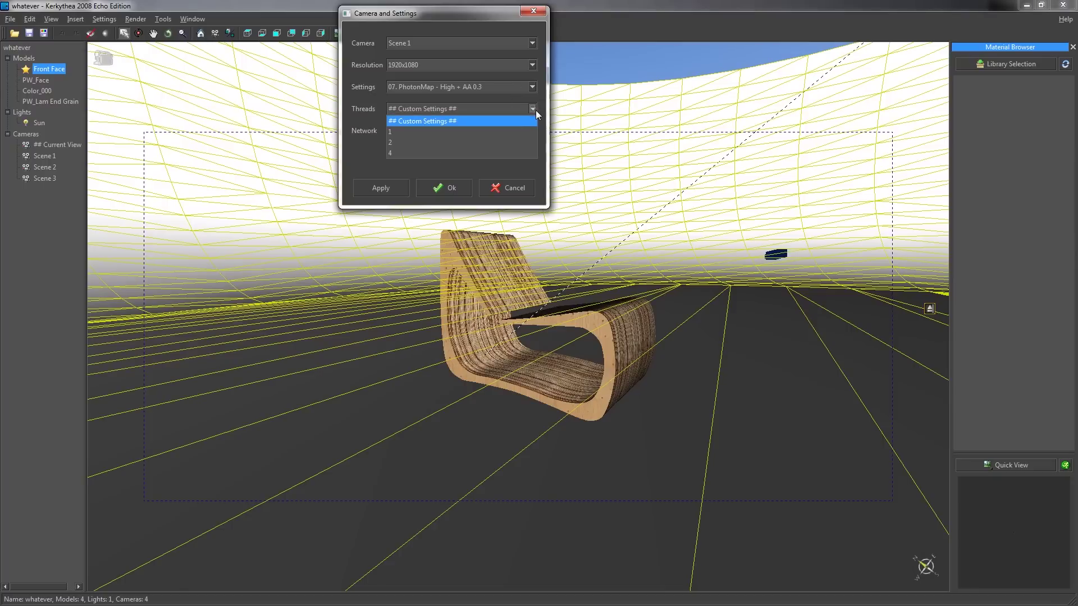
click(492, 153)
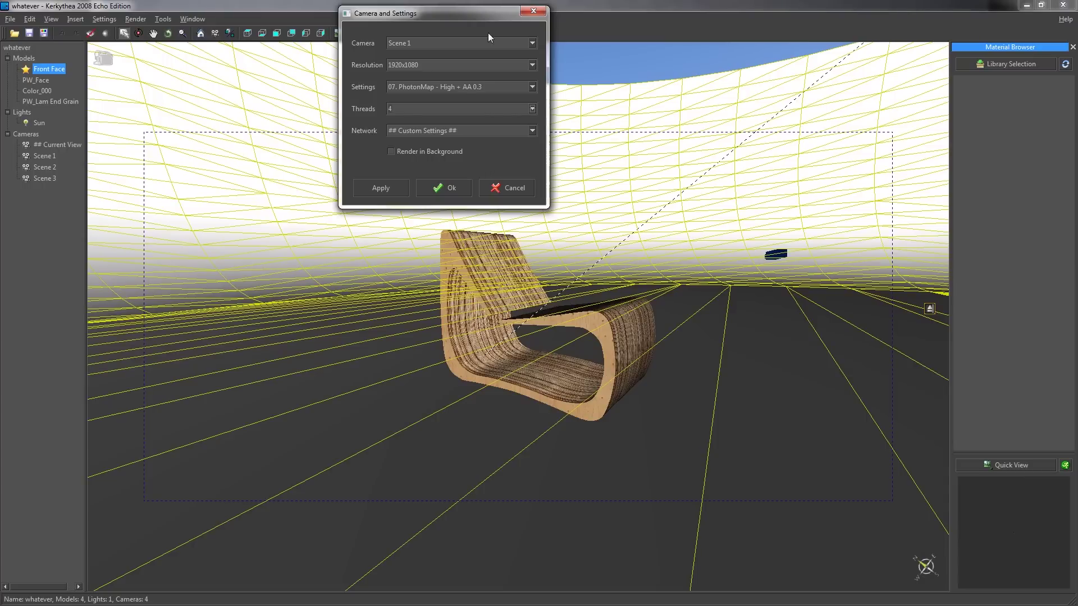
click(439, 194)
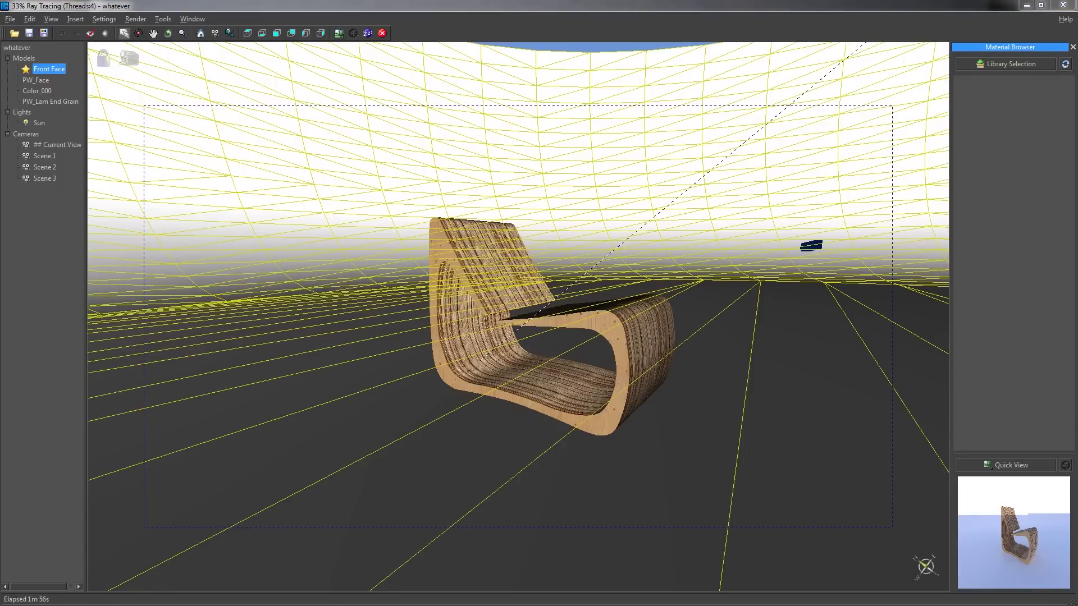
Enlarge and reposition the Rendered Image window, and zoom out on the render.
drag(275, 143, 401, 120)
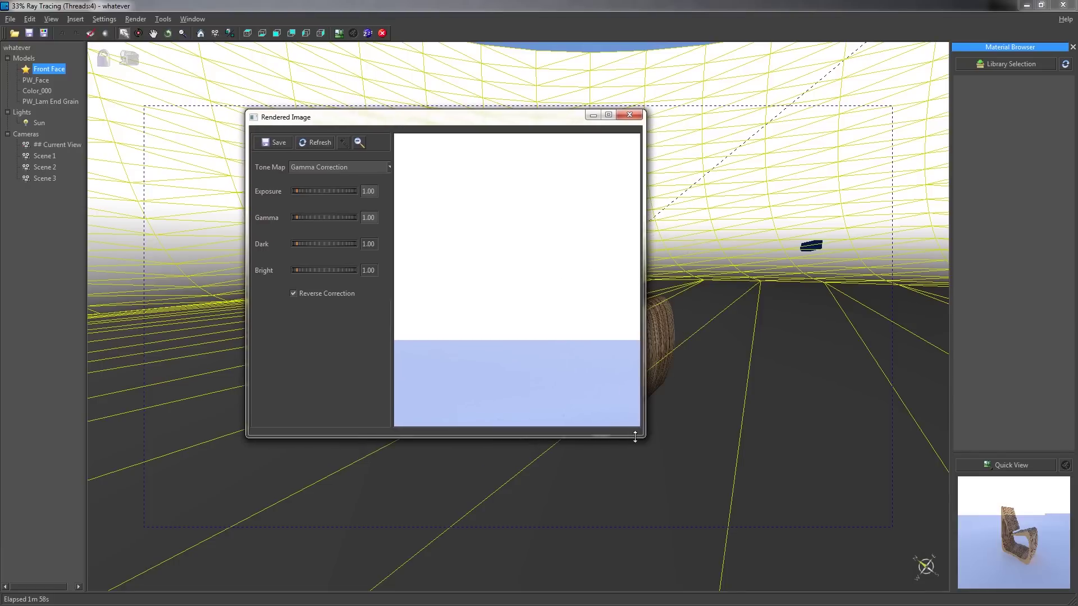
drag(644, 436, 952, 539)
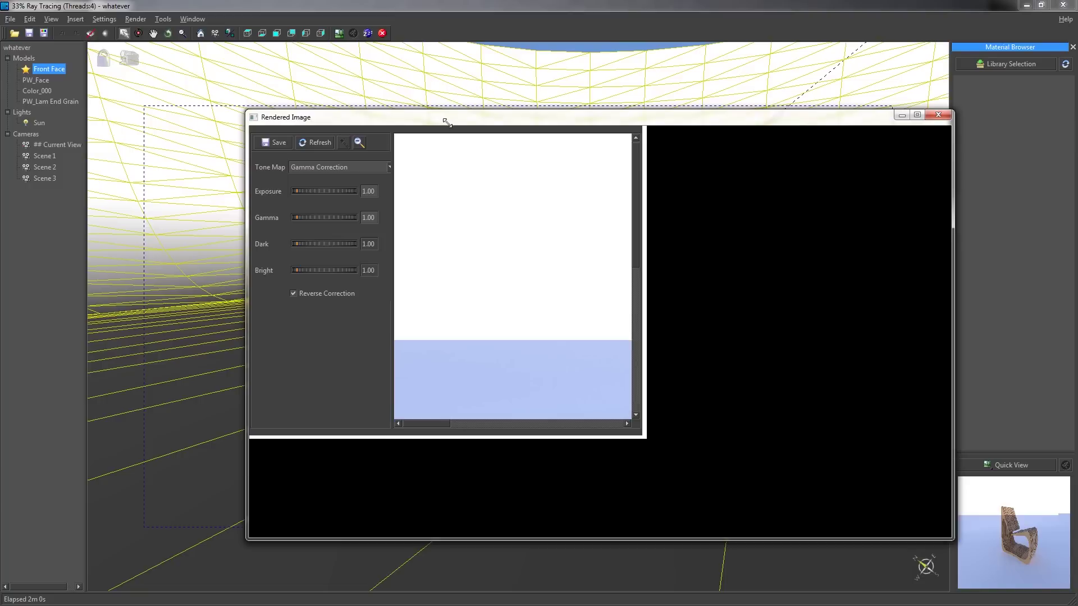
drag(445, 118, 281, 73)
click(194, 99)
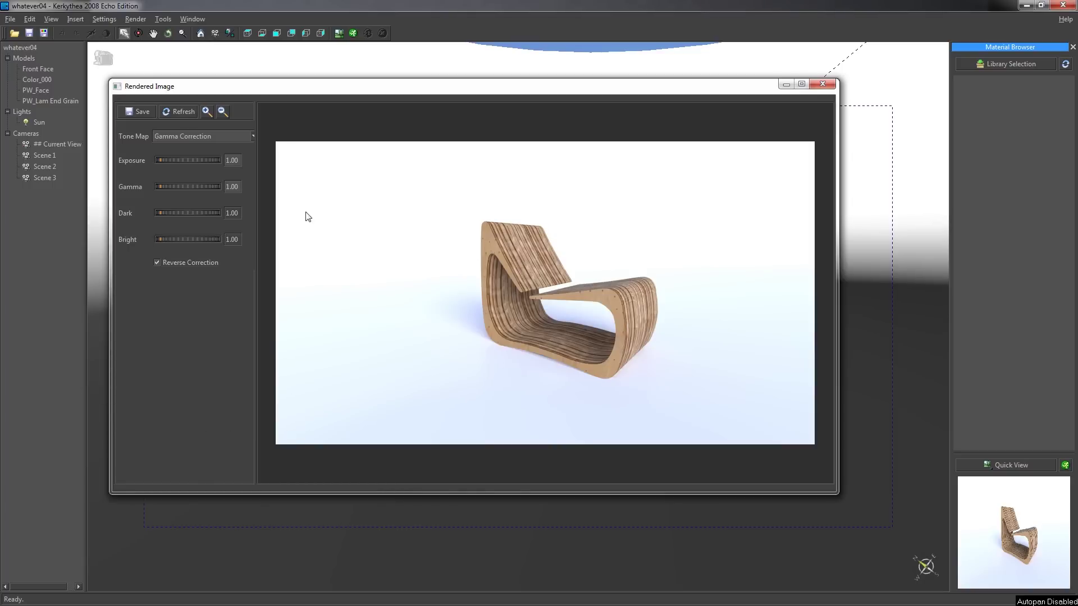
Check the file formats offered for saving the rendered image, and leave the save dialog without saving.
click(136, 112)
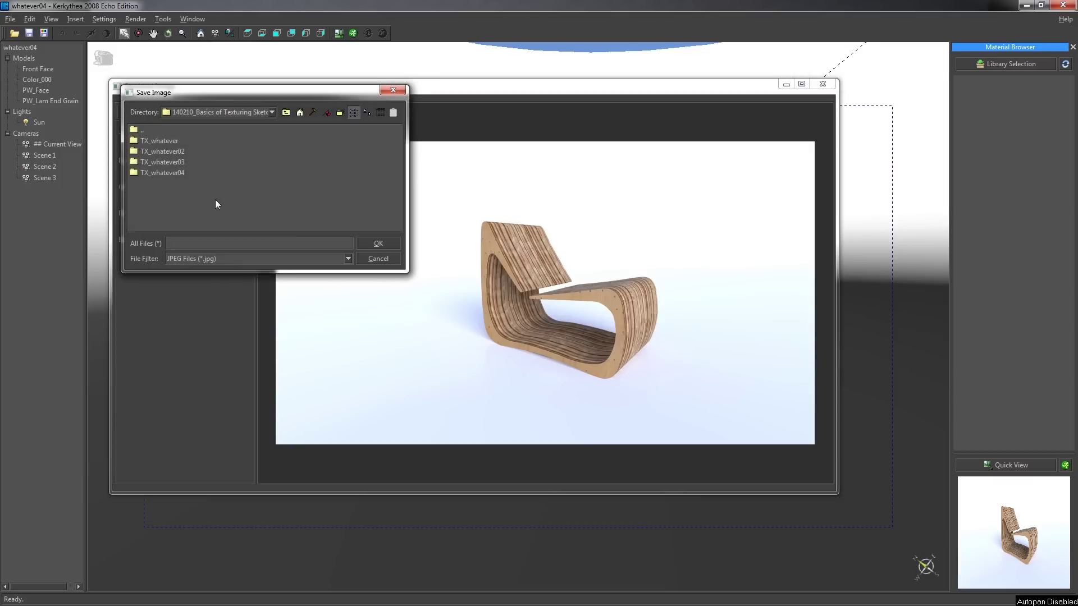
click(347, 259)
key(Escape)
key(Escape)
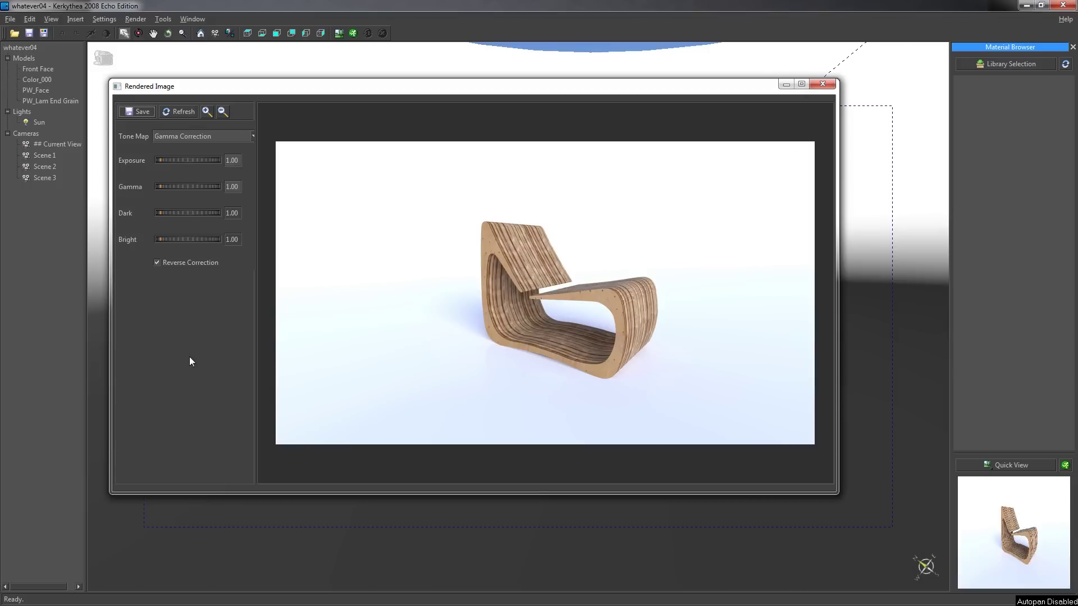